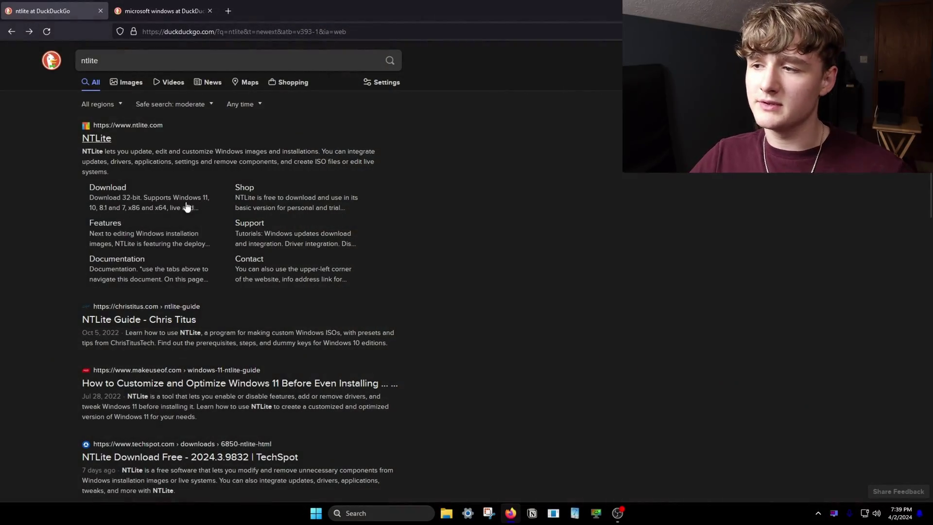
Open the NTLite download page and then Microsoft's Windows 11 download page
click(121, 191)
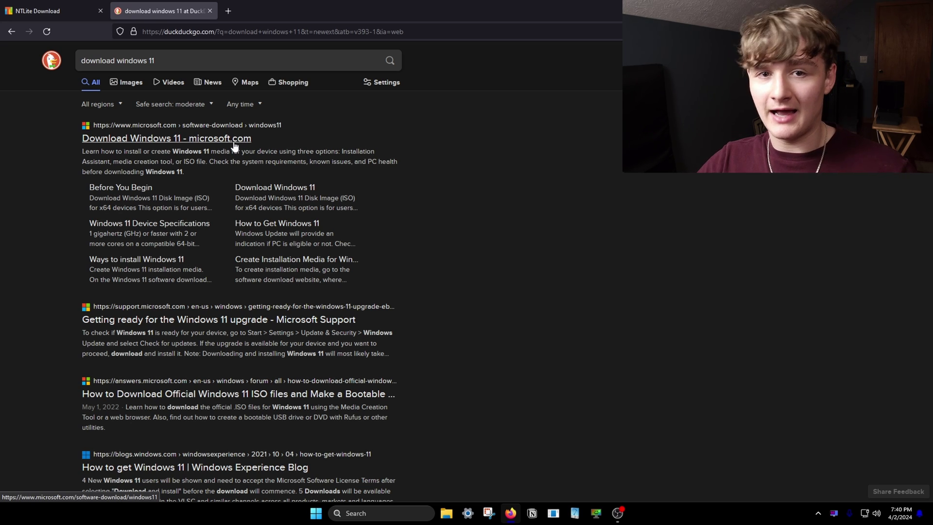
click(235, 140)
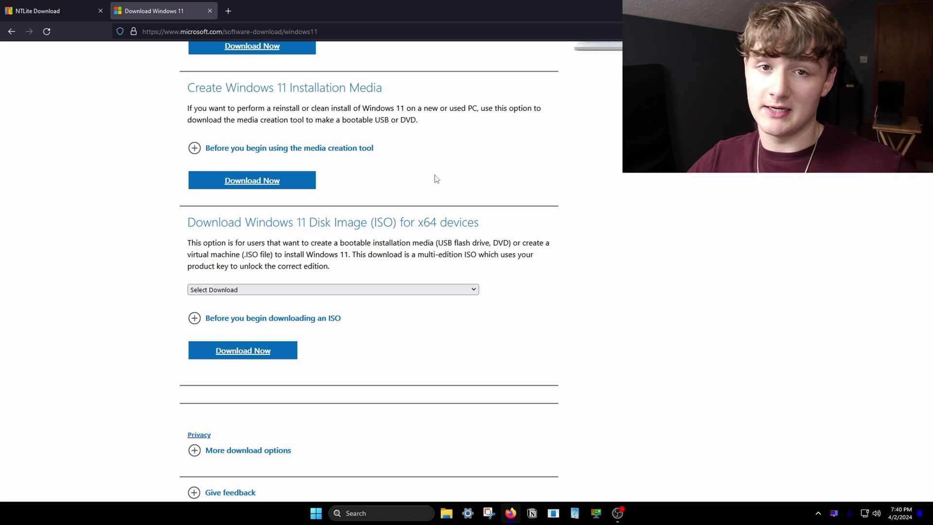
scroll(437, 179, down, 1)
Request the Windows 11 x64 multi-edition ISO download with Arabic as the product language
click(302, 246)
click(275, 271)
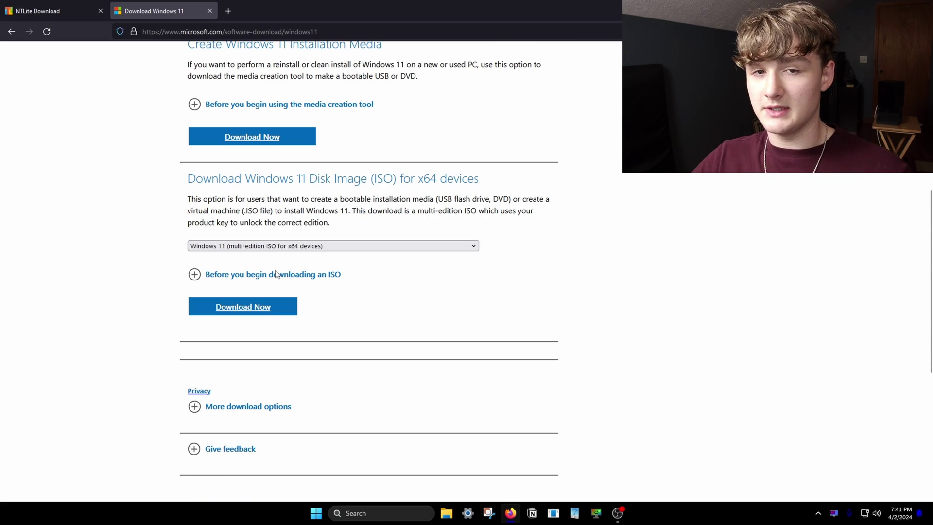
click(264, 307)
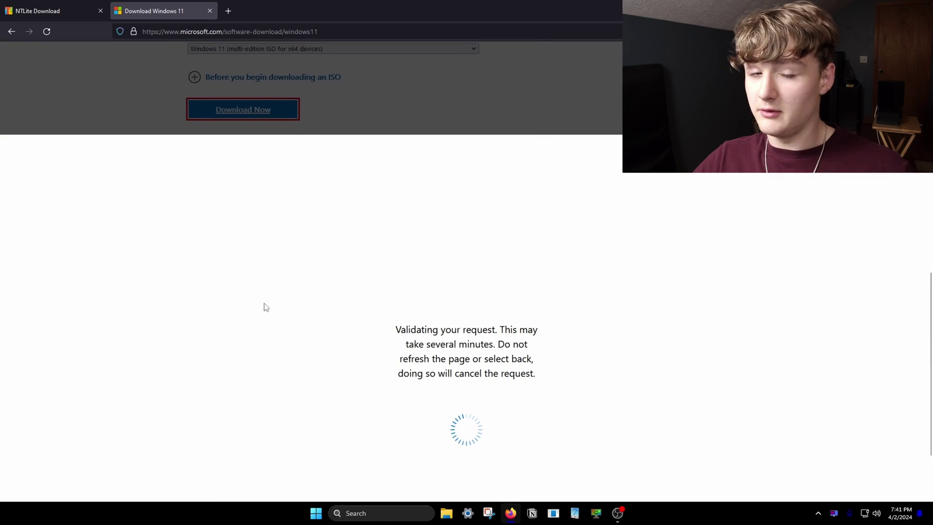
click(229, 224)
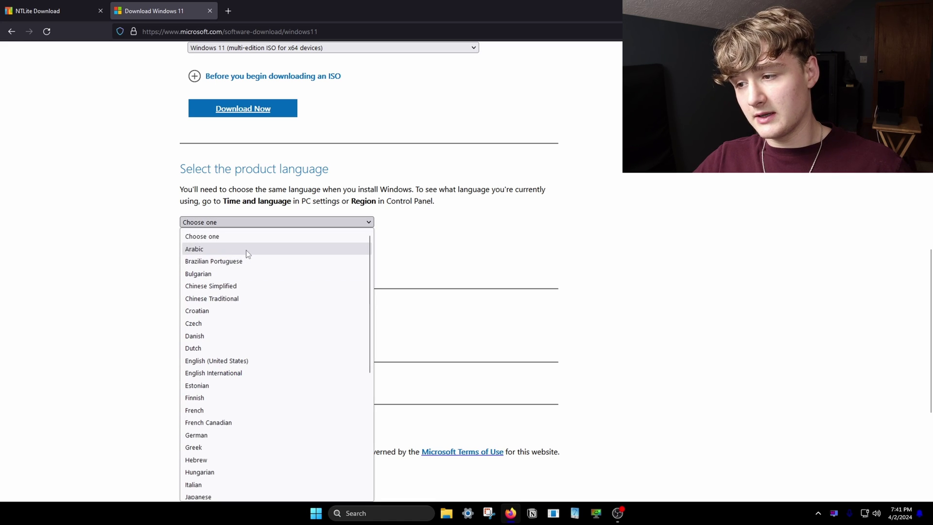
click(246, 250)
click(256, 269)
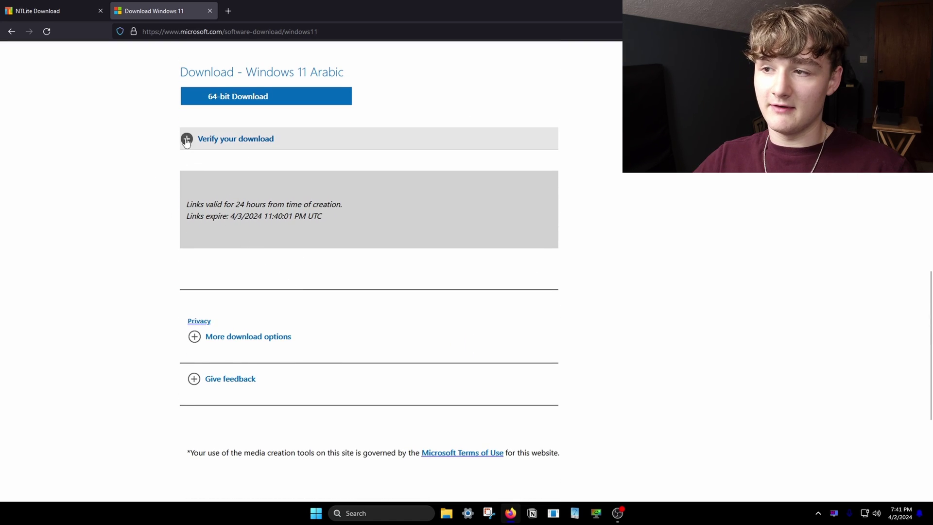
scroll(225, 99, up, 1)
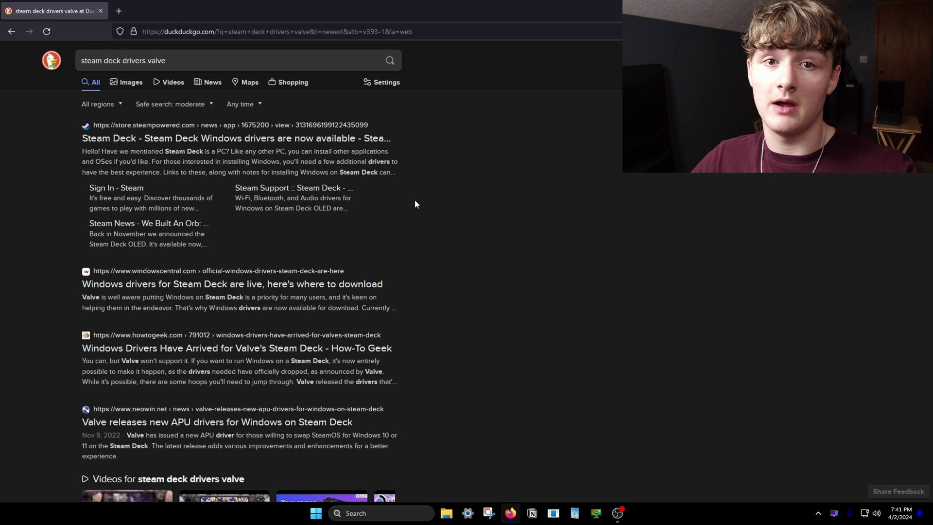
Open Valve's Steam Deck Windows drivers post and follow it to the Steam Deck Windows Resources page
click(327, 136)
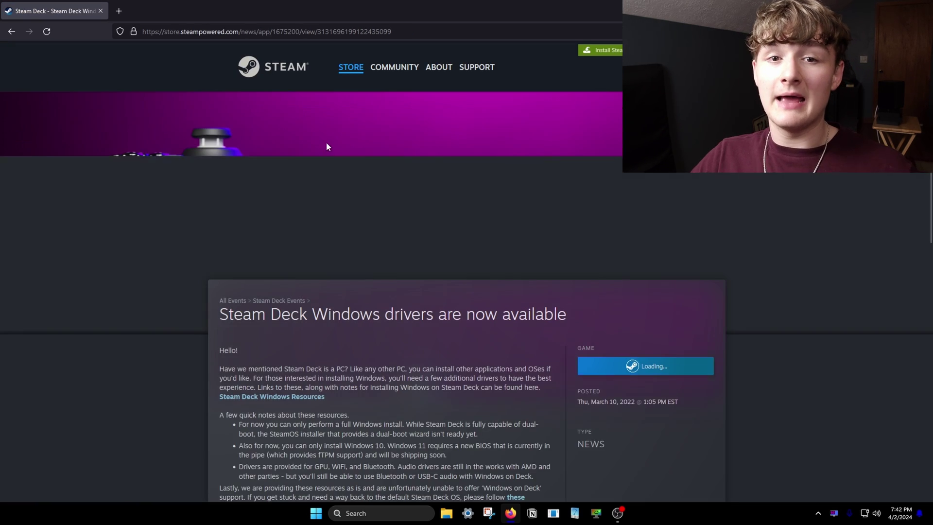
scroll(364, 213, down, 3)
scroll(339, 262, down, 3)
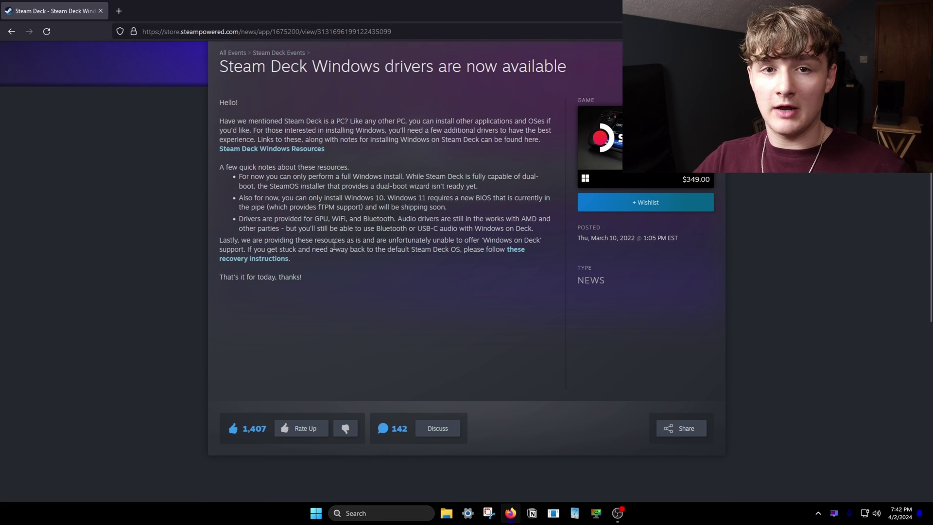
click(272, 148)
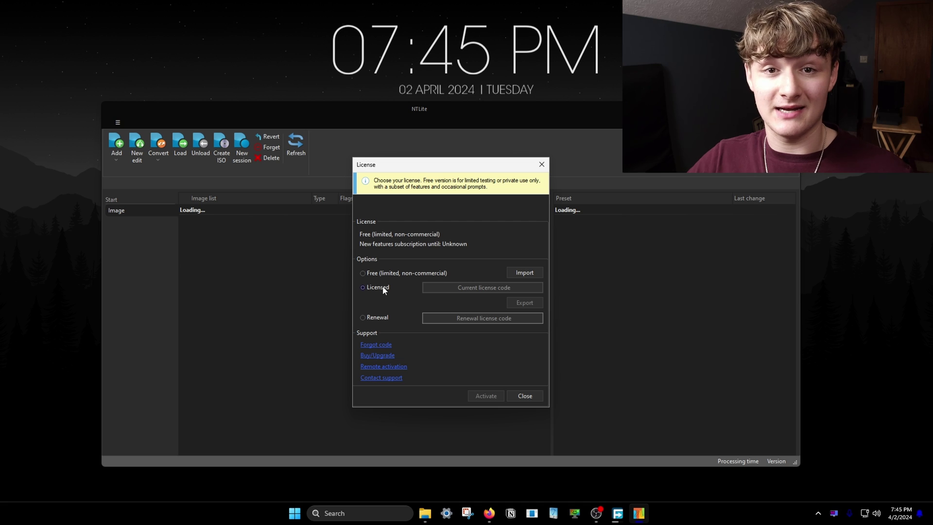
Accept the Free (limited) licence, add the Win11 23H2 ISO from J:\windeckOS, and select Windows 11 Pro N
click(375, 273)
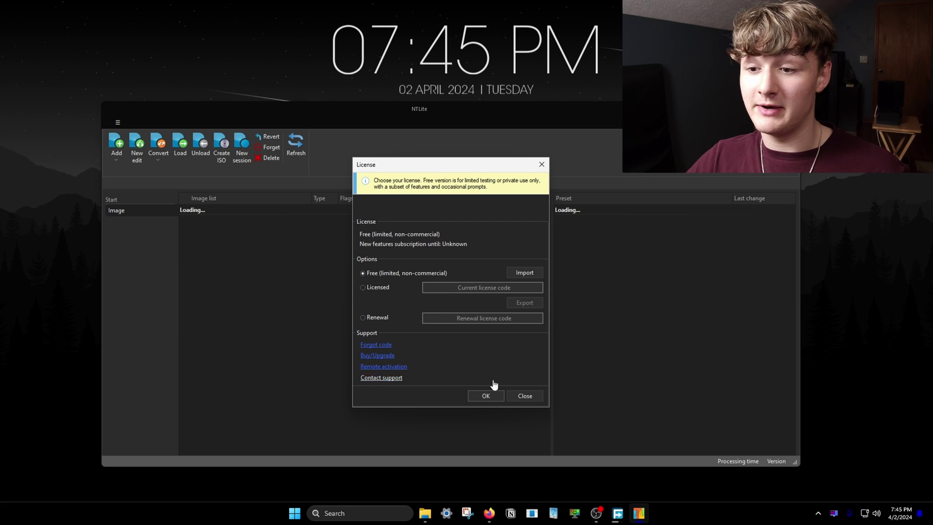
click(486, 392)
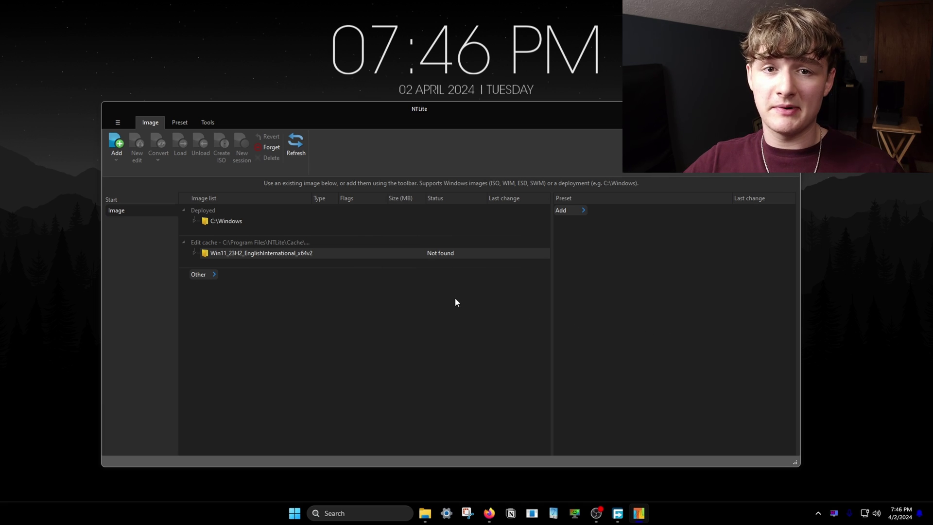
click(122, 144)
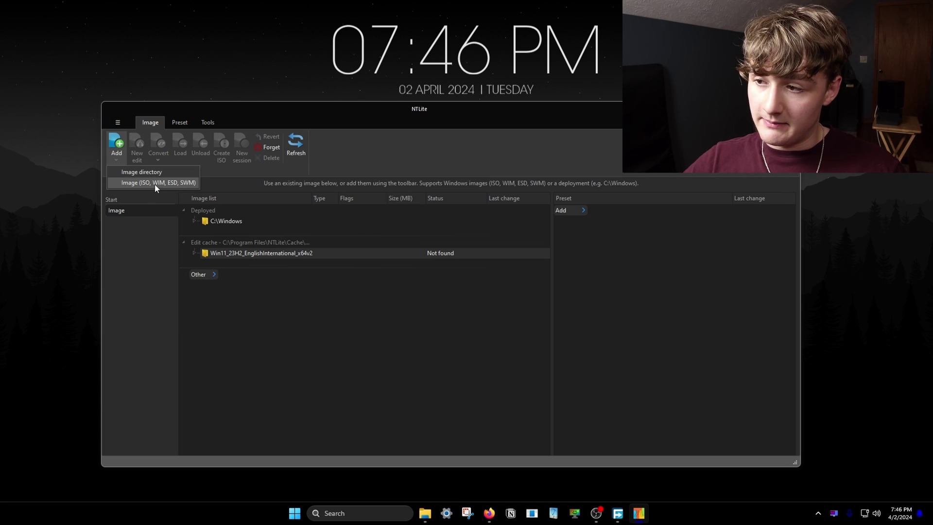
click(156, 184)
scroll(338, 333, down, 5)
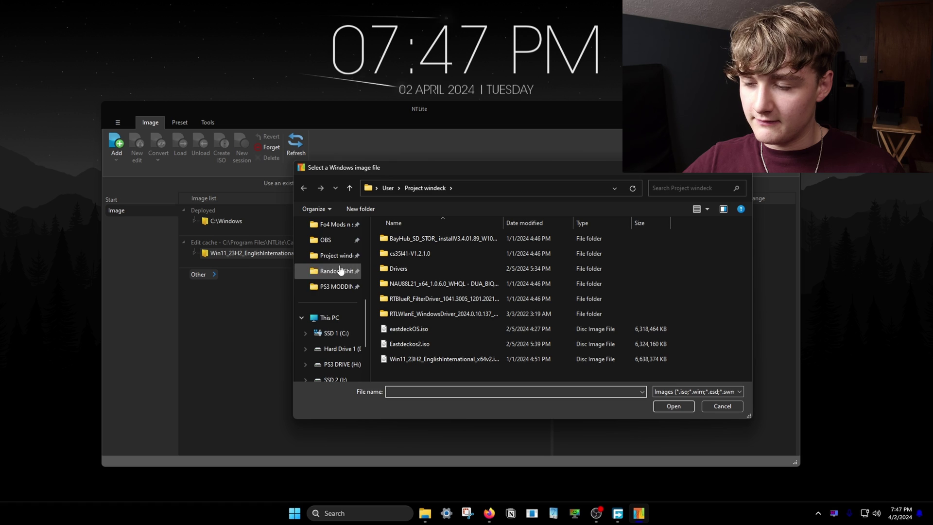
scroll(344, 272, down, 2)
click(336, 318)
double_click(427, 238)
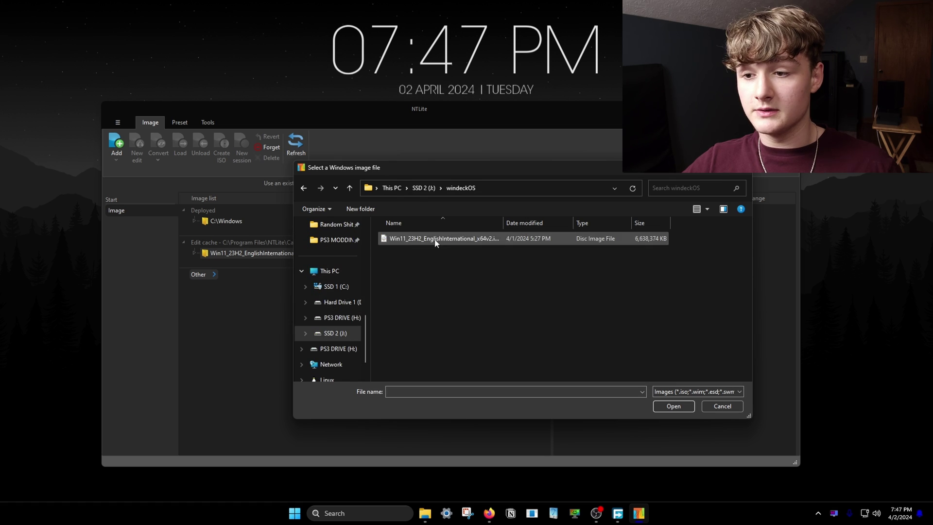
double_click(436, 239)
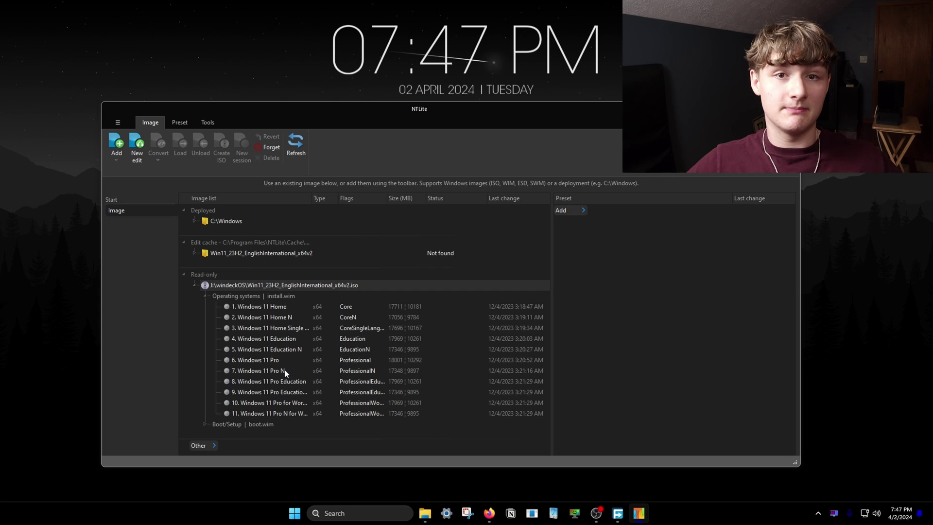
click(282, 371)
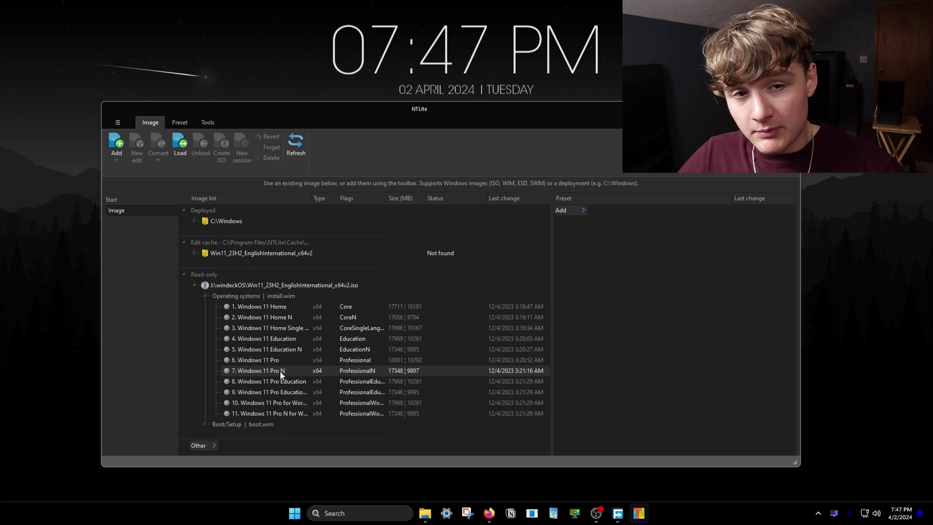
Load edition 7, Windows 11 Pro N, converting it into the writeable edit cache
double_click(283, 373)
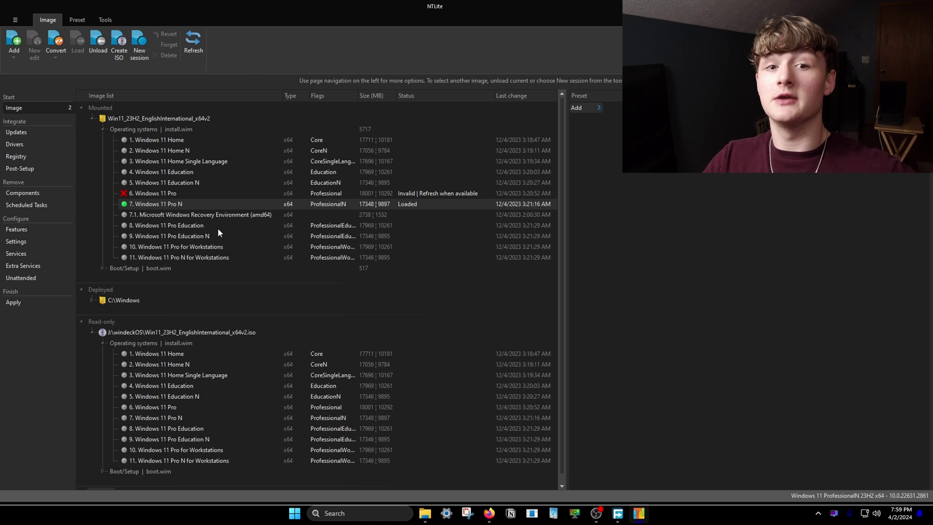
Queue the latest online updates KB5035853 and KB5034467, leaving out the KB5034535 Dynamic Update
click(30, 133)
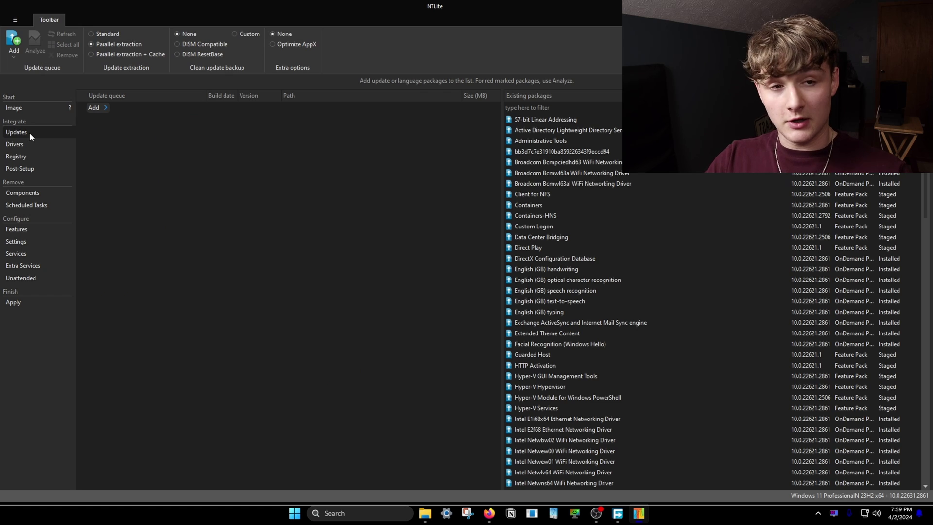
scroll(630, 171, down, 4)
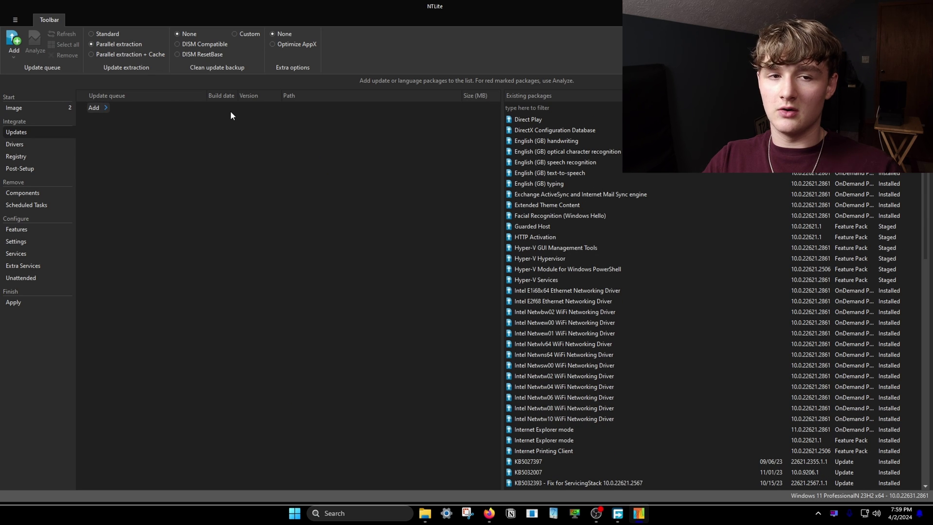
click(94, 108)
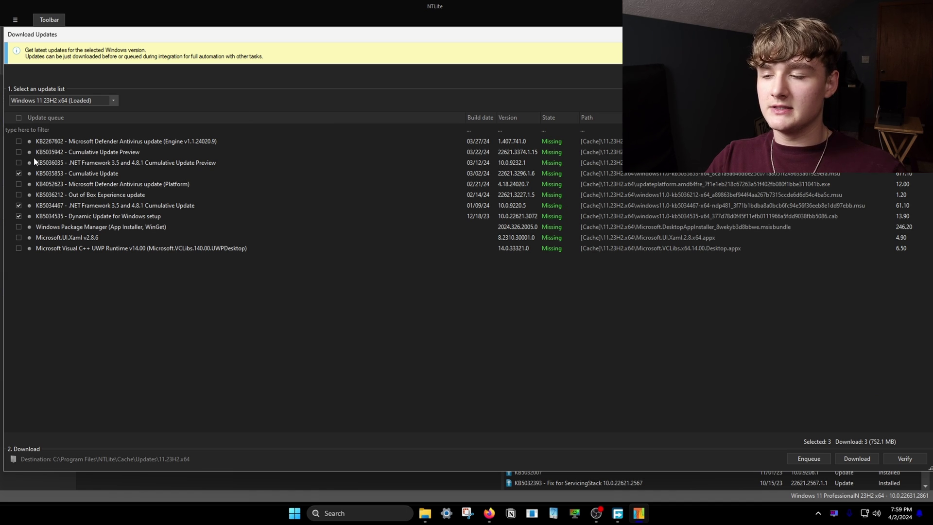
click(35, 218)
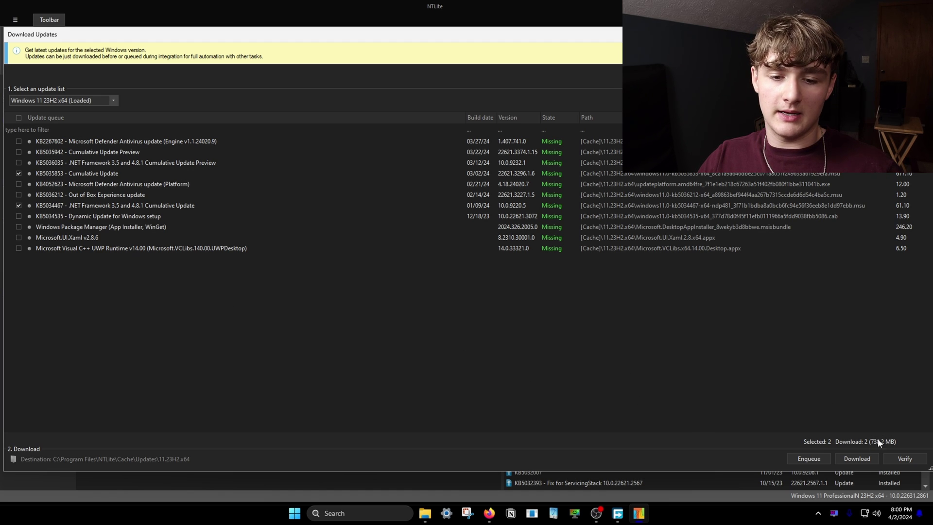
click(816, 457)
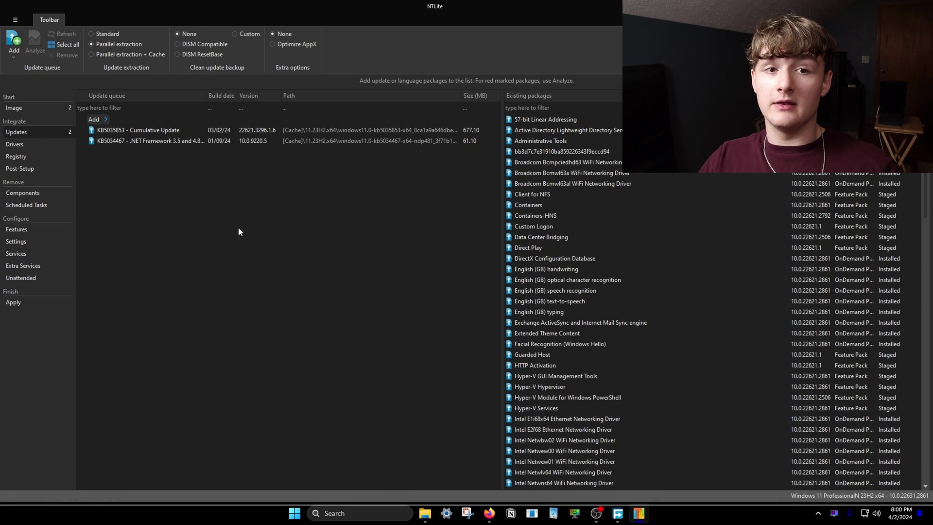
On the Drivers page, start adding a driver directory and browse to J:\windeckOS
click(15, 144)
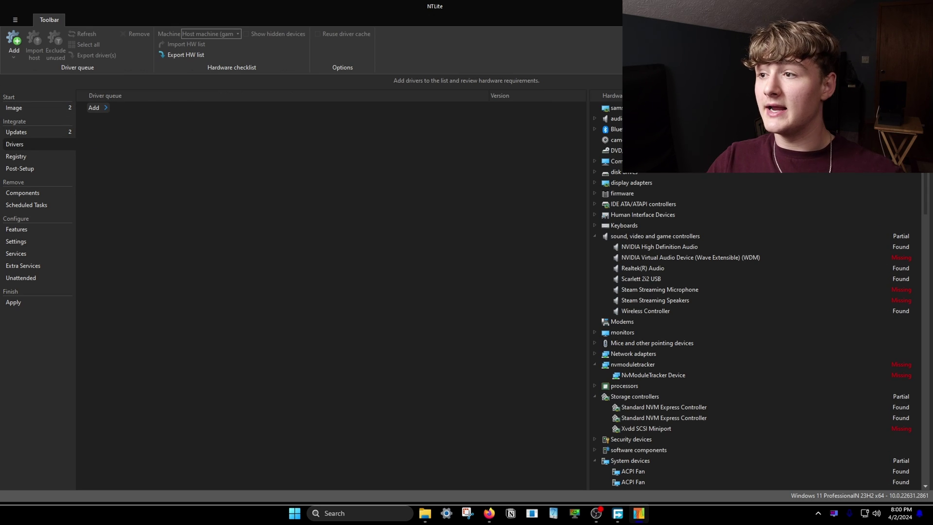
click(22, 43)
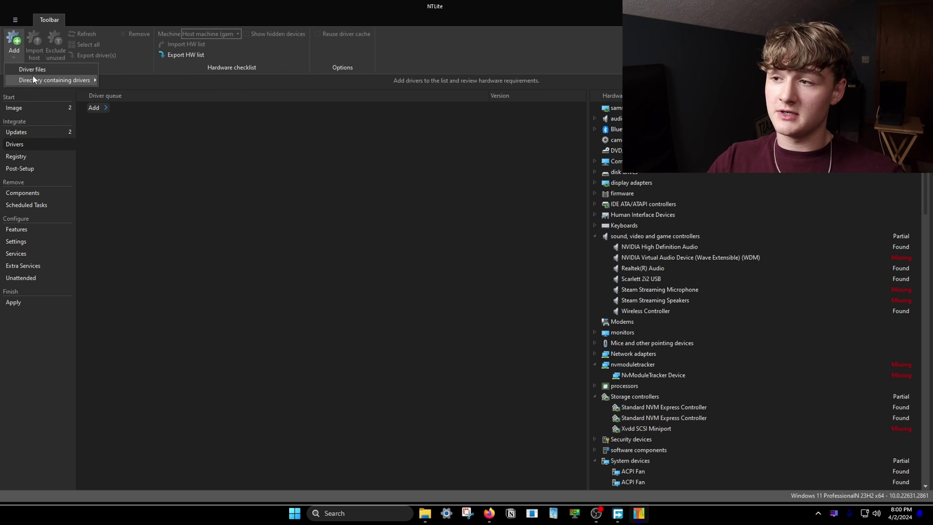
click(27, 46)
click(19, 58)
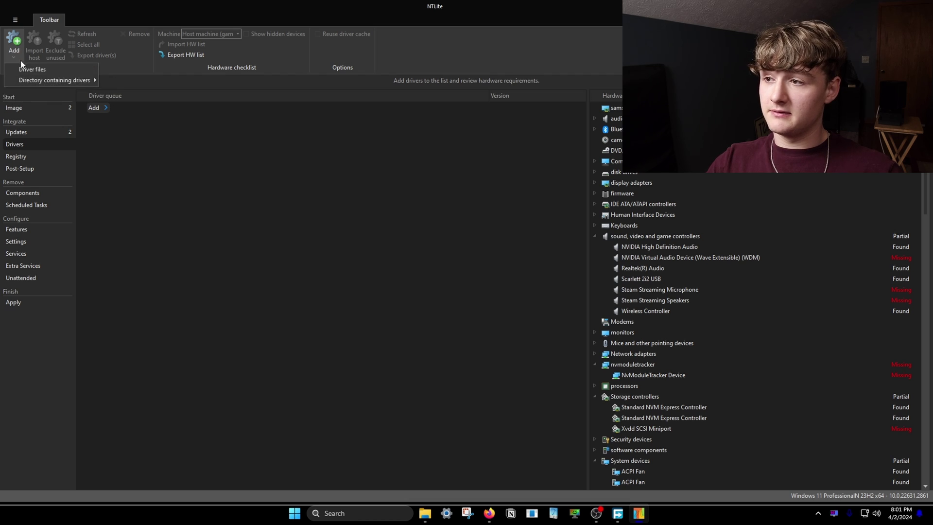
click(68, 79)
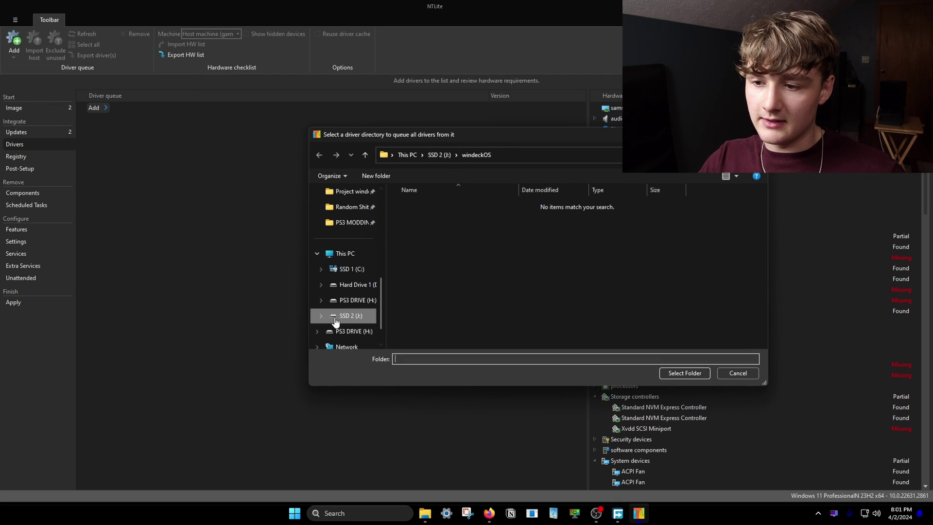
click(441, 156)
double_click(430, 206)
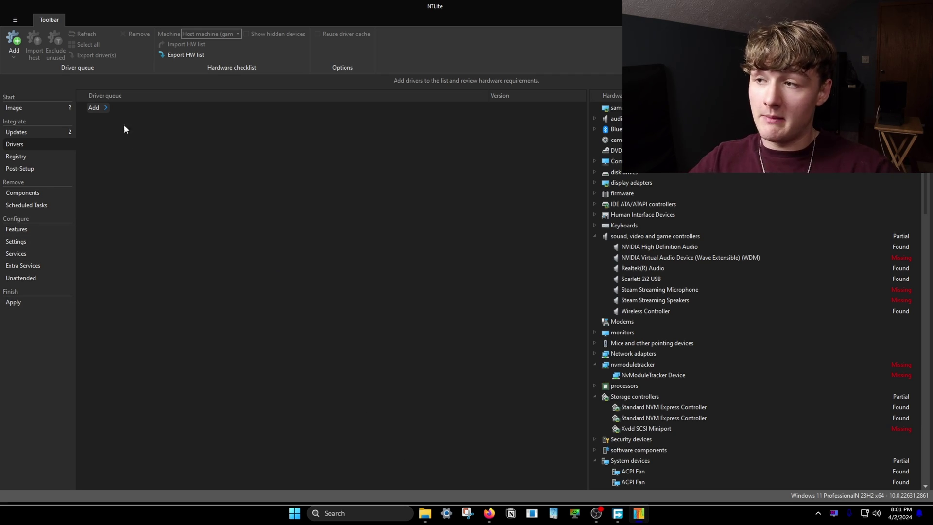
Queue all drivers from the Deckdrivers folder, then open the image's registry hives for editing
click(19, 54)
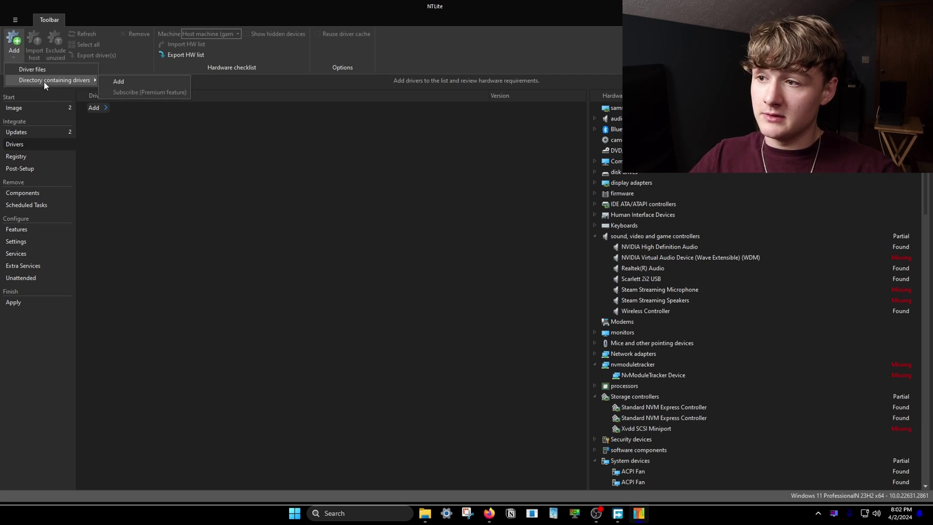
mouse_move(88, 79)
click(155, 78)
double_click(461, 208)
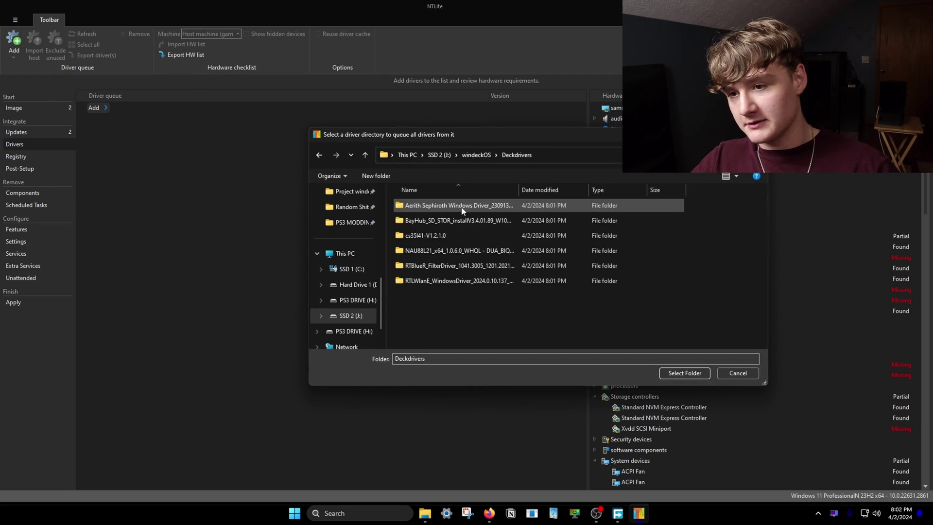
click(476, 154)
click(452, 206)
click(680, 373)
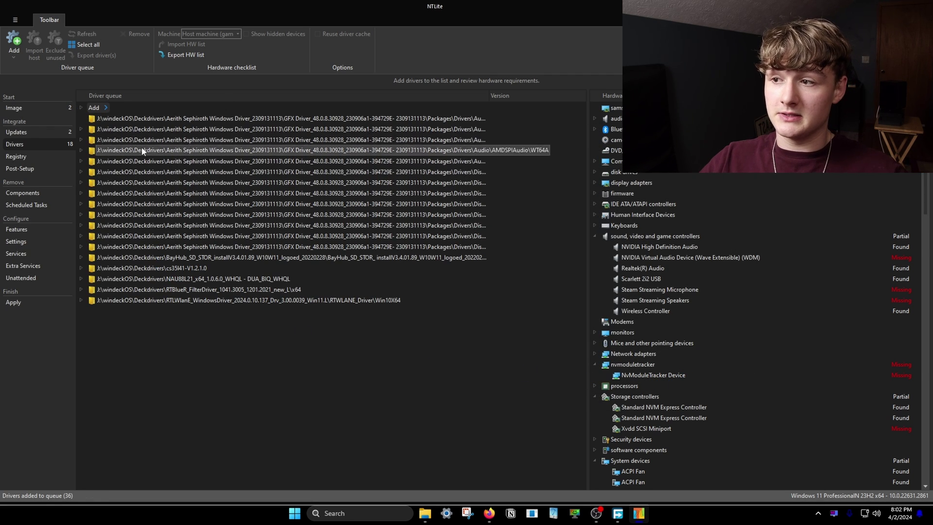
scroll(323, 342, down, 5)
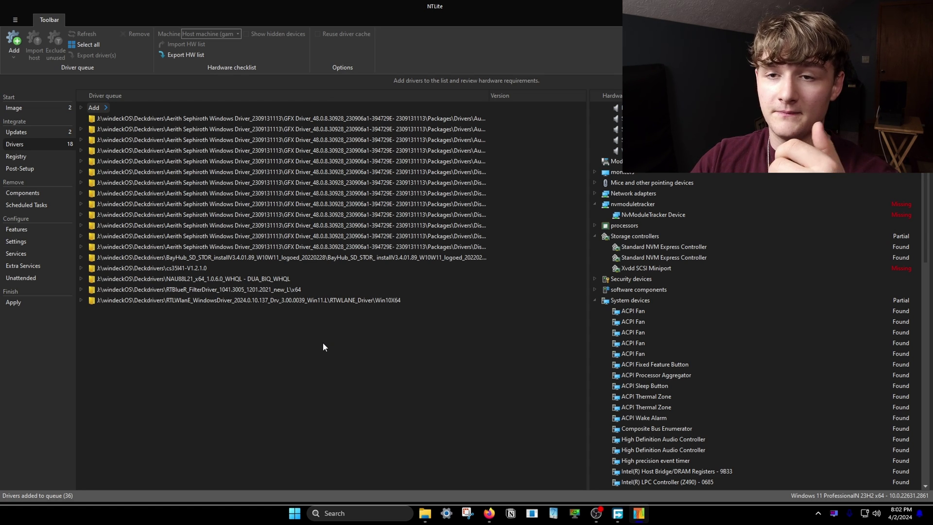
click(16, 156)
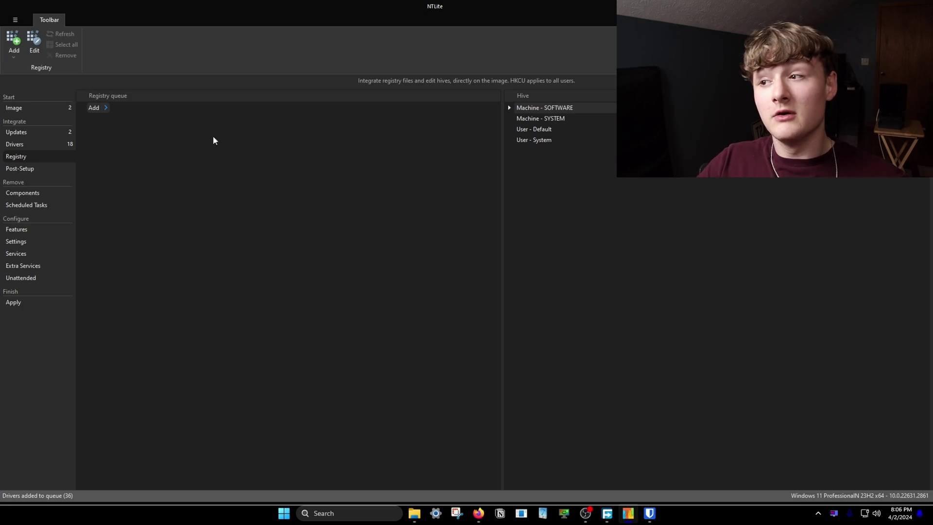
click(35, 39)
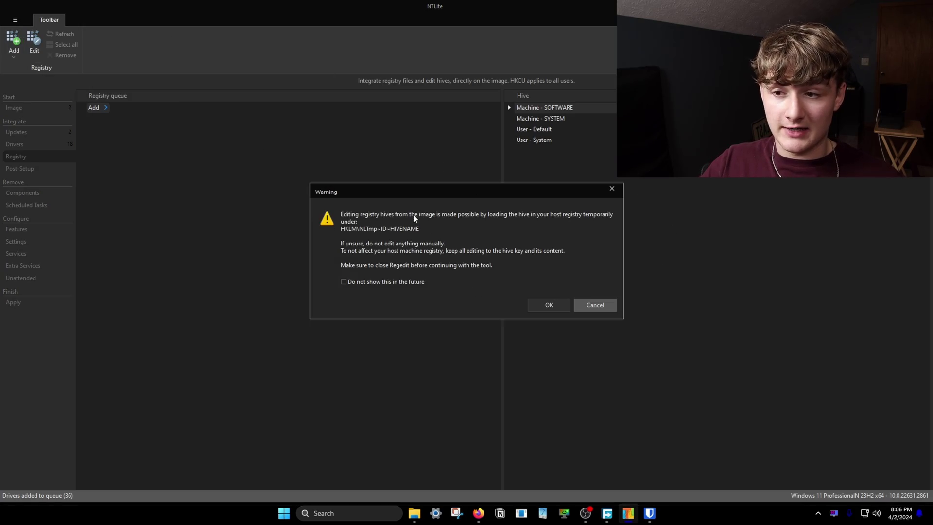
Launch Registry Editor and set the TouchPrediction Latency value to decimal 2
click(548, 306)
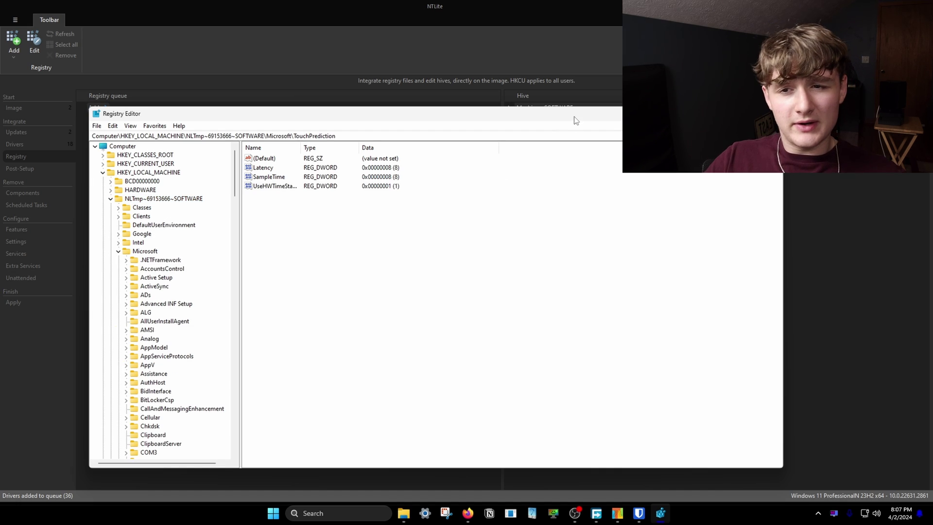
drag(573, 116, 574, 178)
drag(444, 184, 423, 90)
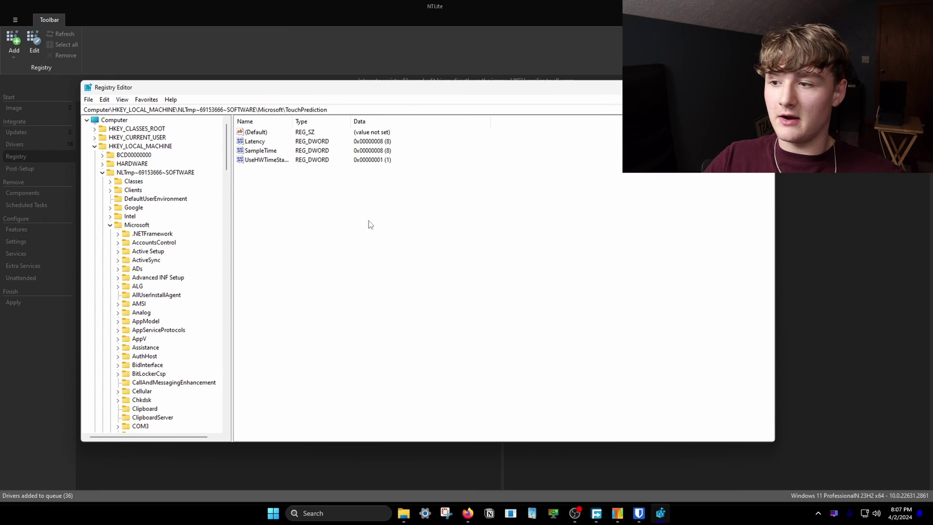
scroll(129, 229, down, 2)
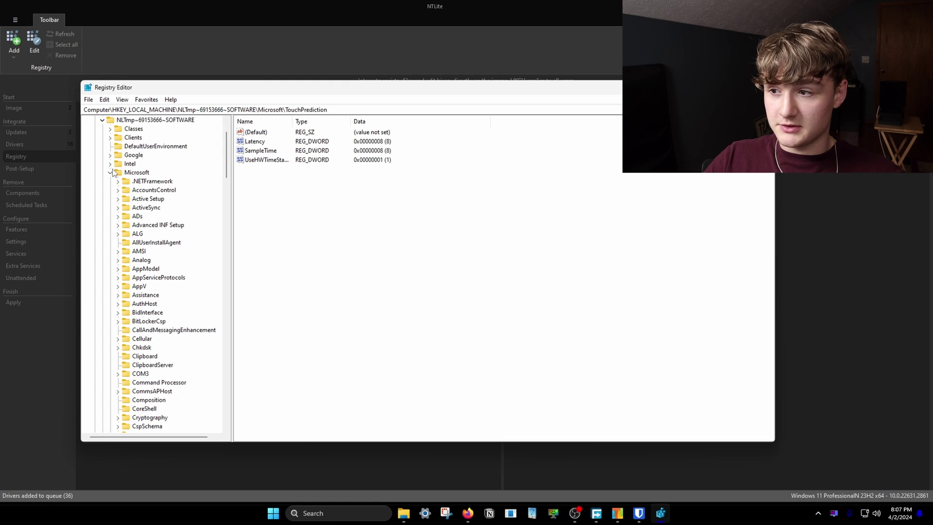
scroll(150, 229, down, 1)
scroll(151, 230, down, 20)
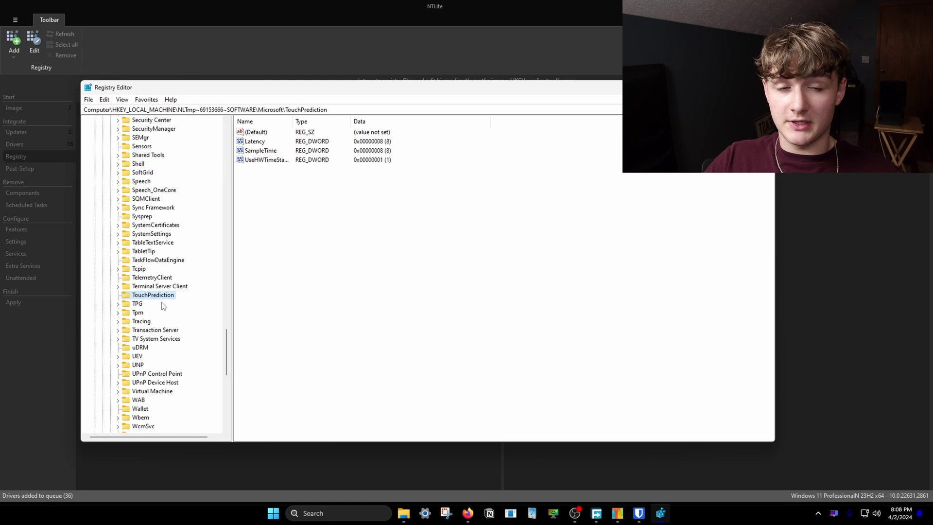
double_click(256, 141)
click(195, 188)
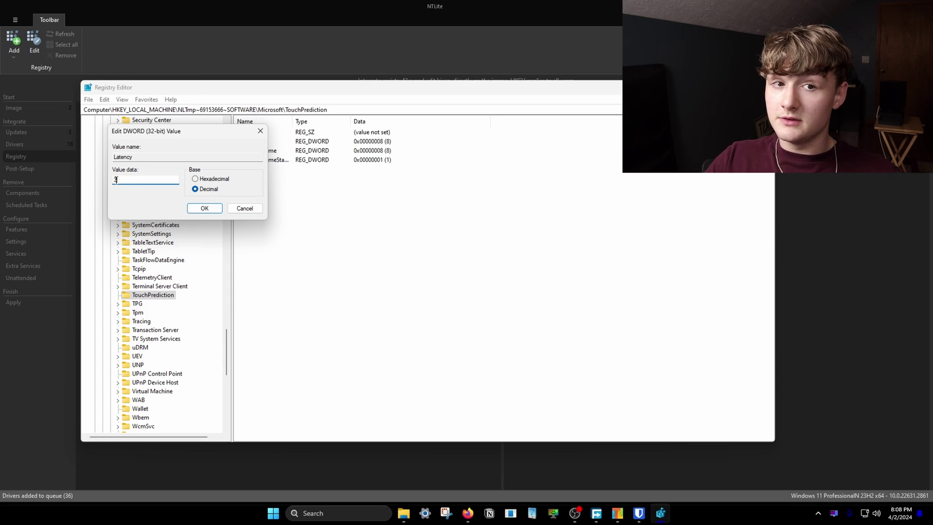
text(2)
key(Return)
Set the TouchPrediction SampleTime value to decimal 2, replacing 8
click(268, 151)
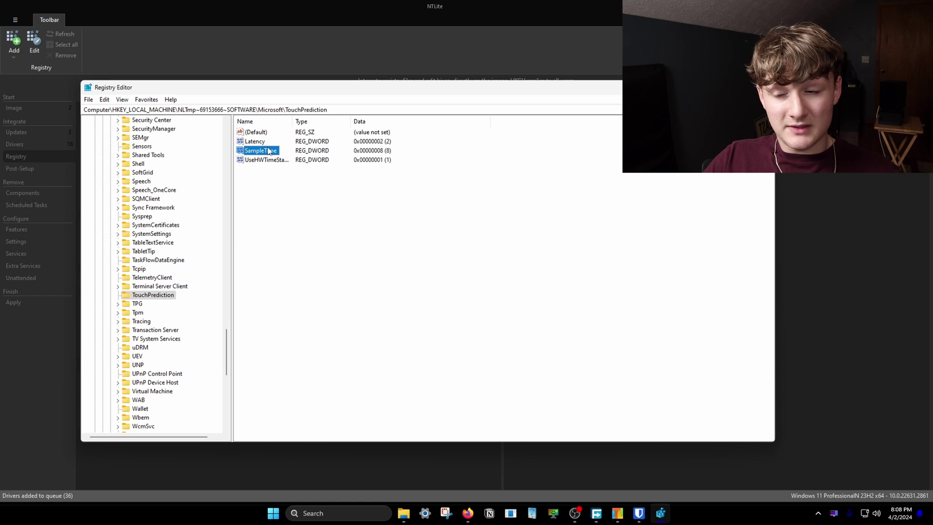
double_click(269, 151)
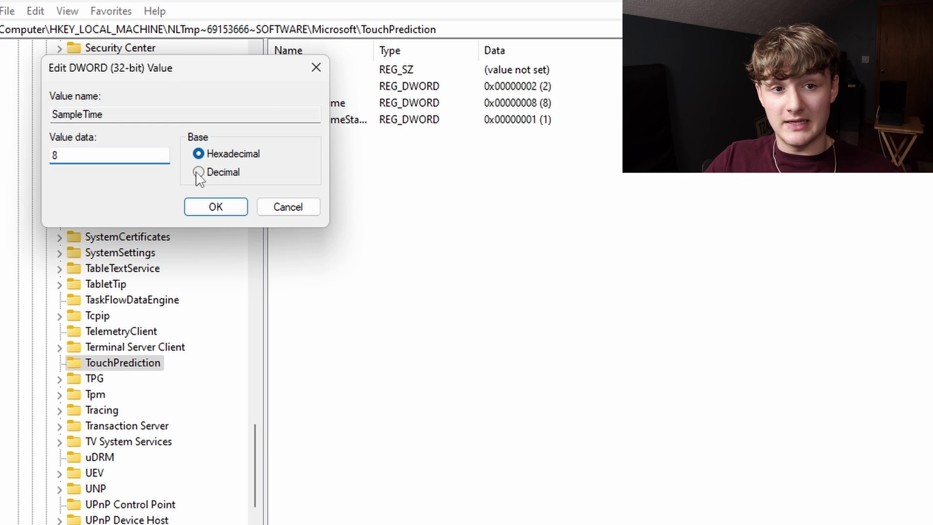
click(195, 189)
double_click(134, 180)
text(2)
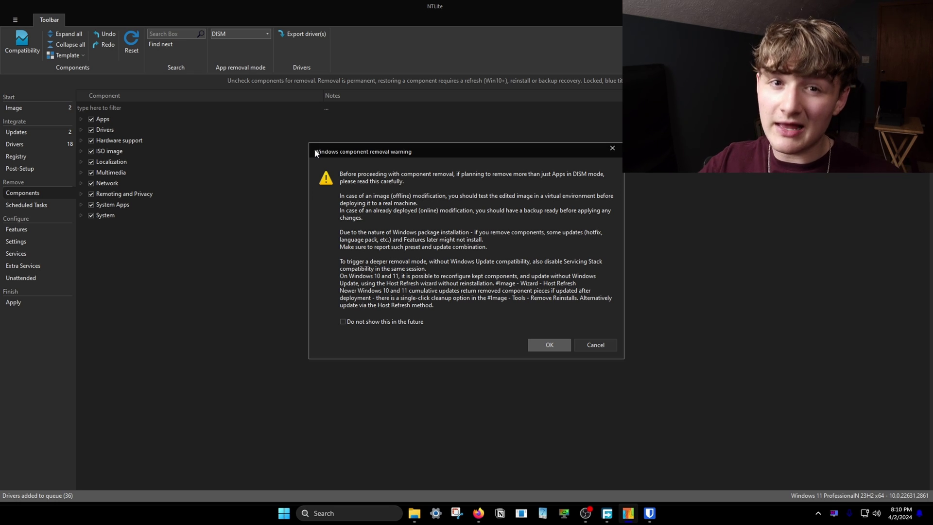
Dismiss the removal warning, expand the Apps group and uncheck Clipchamp
key(Return)
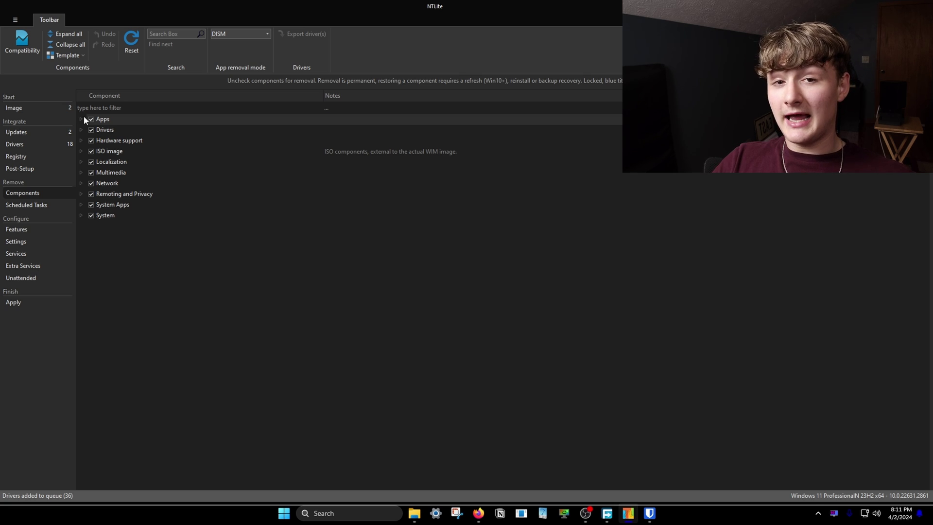
click(82, 119)
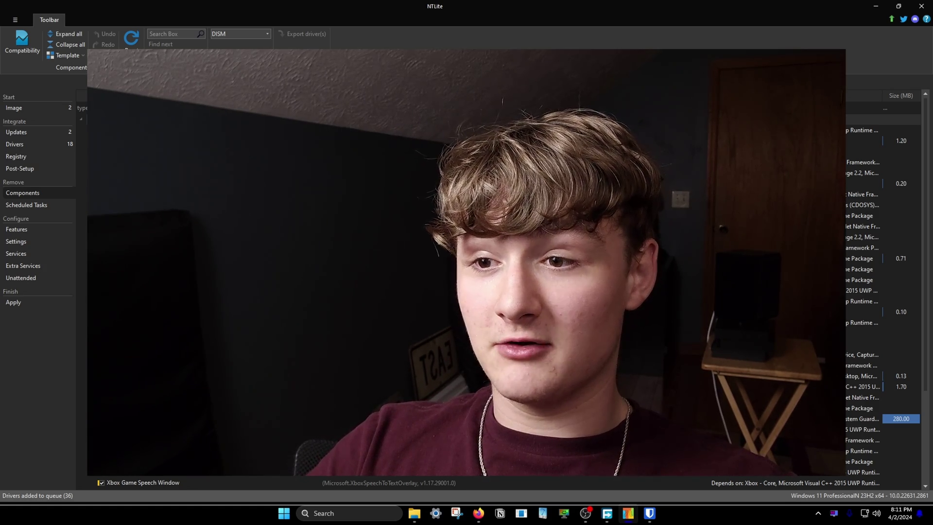
click(102, 151)
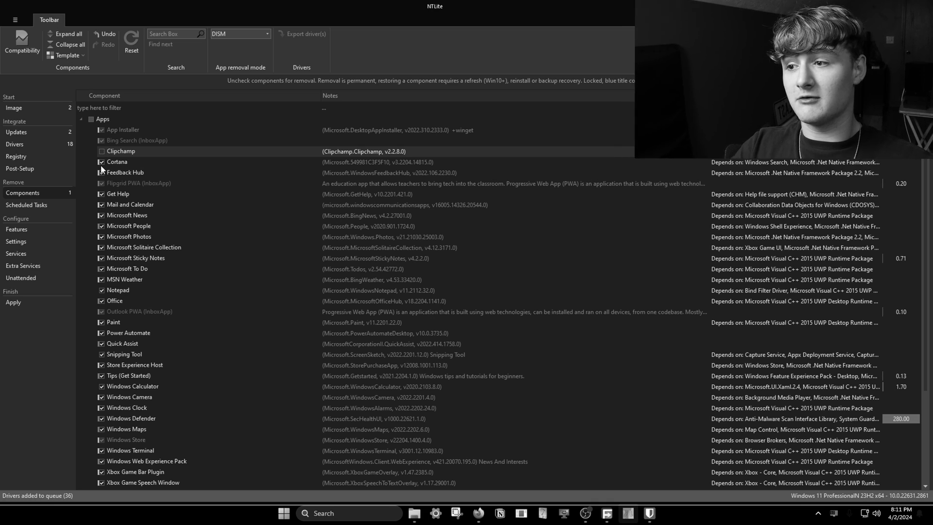
Mark Cortana, Feedback Hub, Microsoft News, People, Photos, Solitaire, Sticky Notes, To Do, MSN Weather and Office for removal
click(101, 164)
click(102, 173)
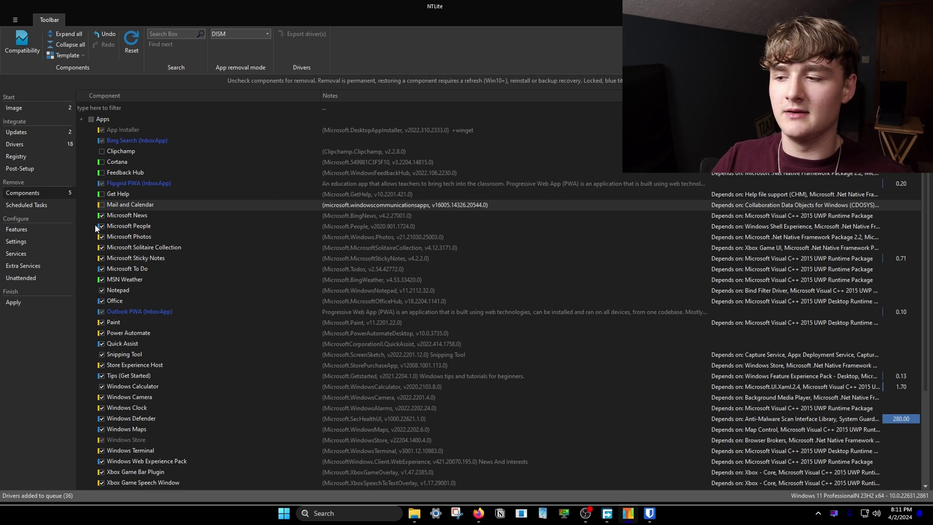
click(102, 216)
click(102, 226)
click(102, 237)
click(102, 248)
click(101, 257)
click(102, 269)
click(101, 279)
click(101, 301)
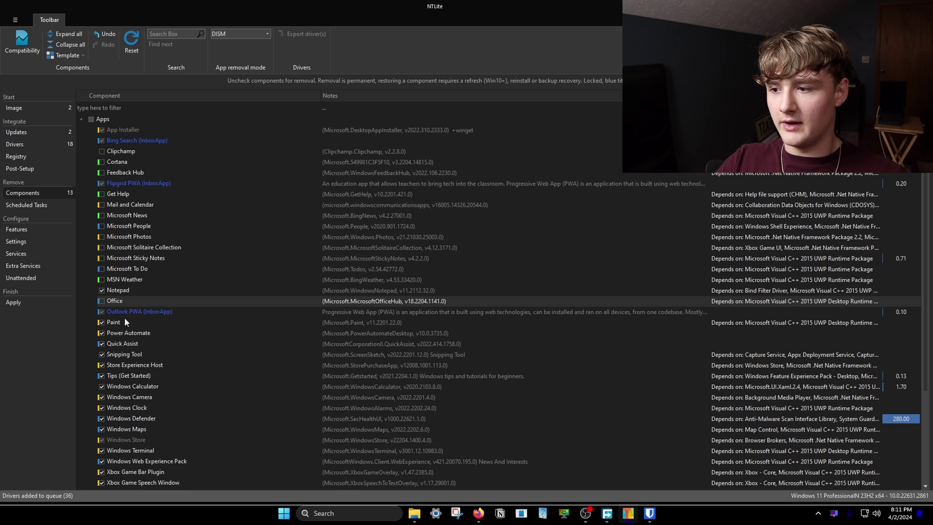
Mark Quick Assist, Store Experience Host, Tips, Windows Calculator, Camera and Clock for removal
scroll(124, 319, down, 1)
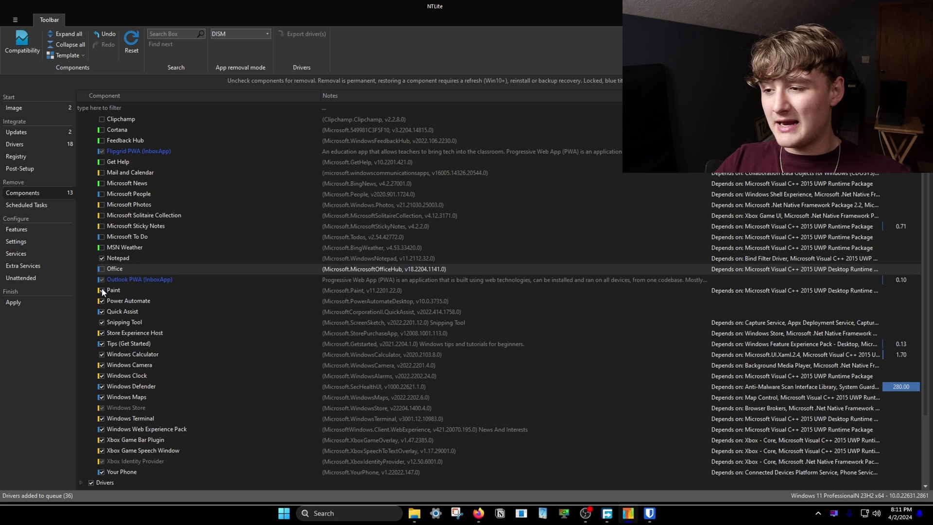
click(102, 311)
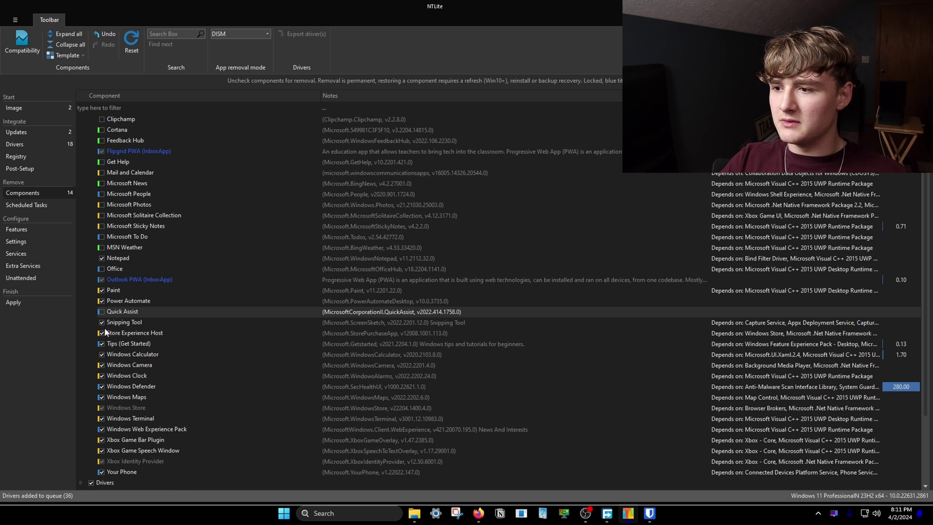
click(101, 333)
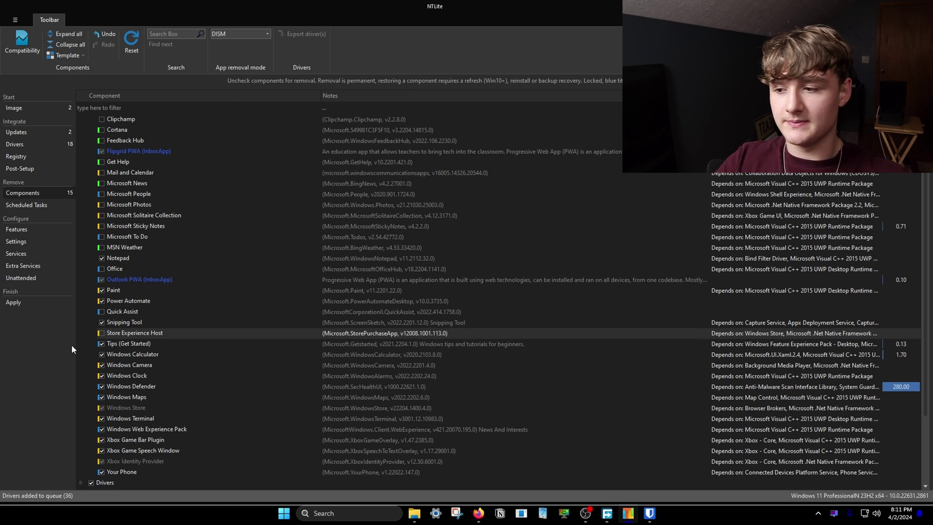
click(102, 344)
click(101, 355)
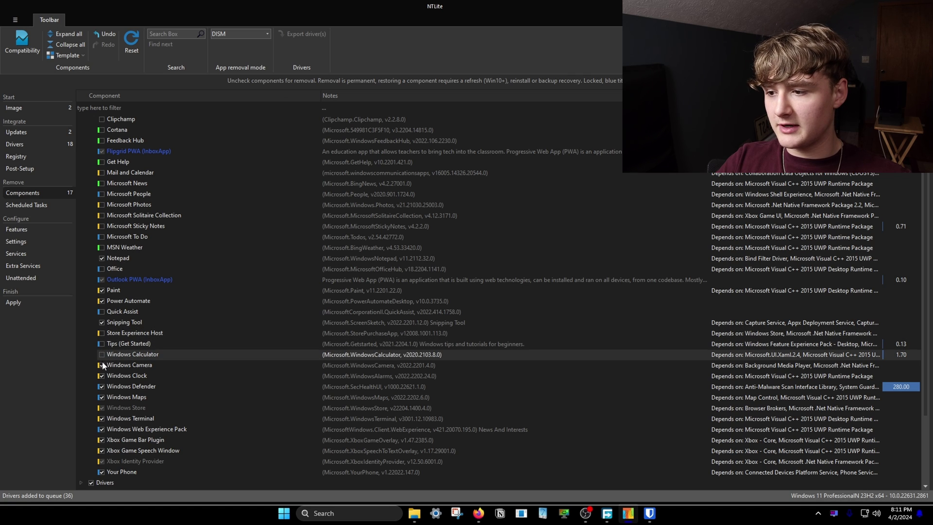
click(101, 364)
click(102, 375)
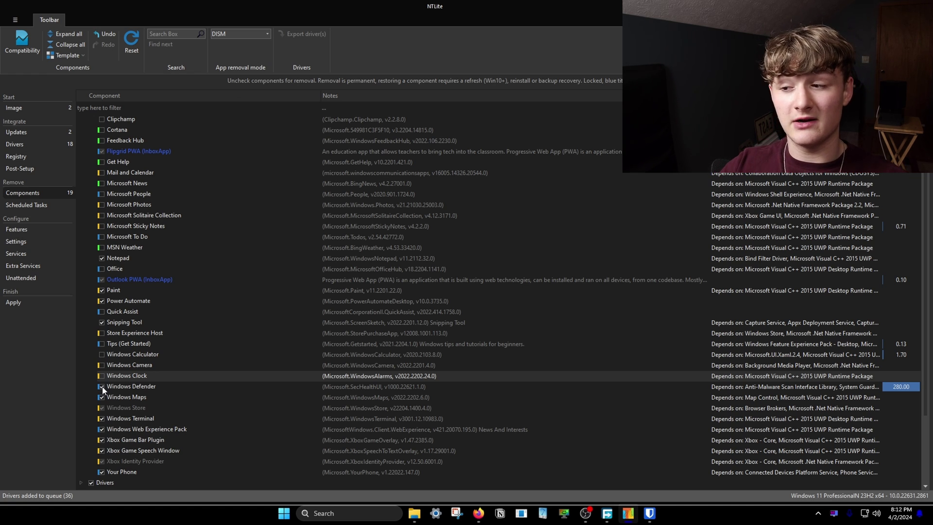
Remove Windows Defender along with Security Center, plus Windows Maps and Windows Web Experience Pack
click(101, 387)
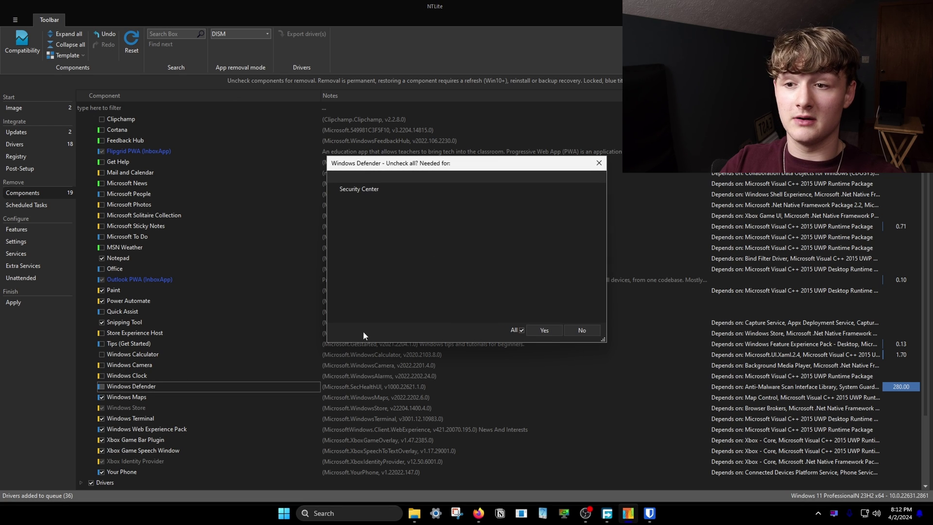
click(543, 330)
click(102, 397)
scroll(112, 402, down, 1)
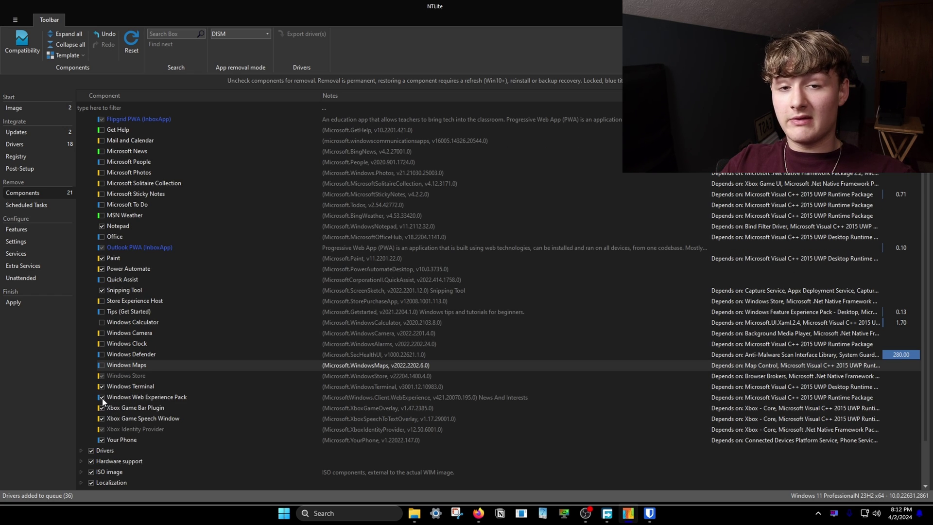
click(102, 398)
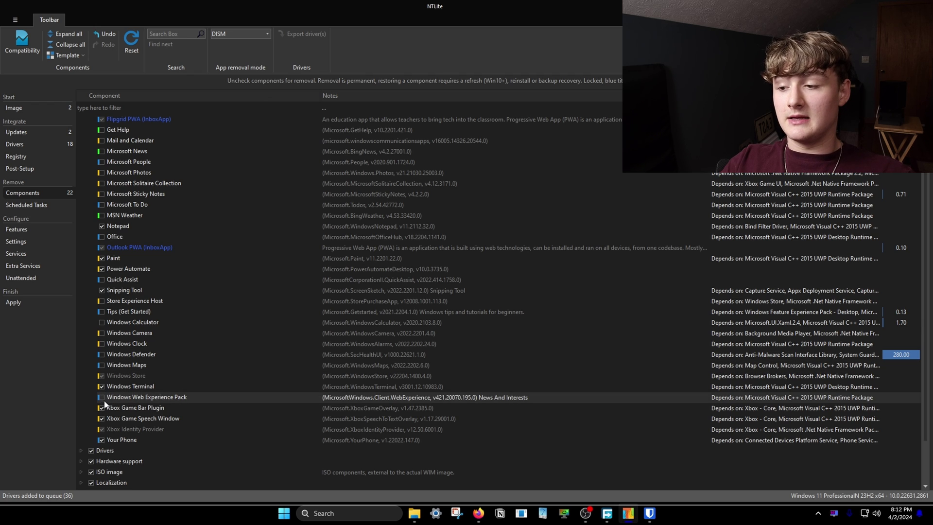
scroll(105, 405, down, 1)
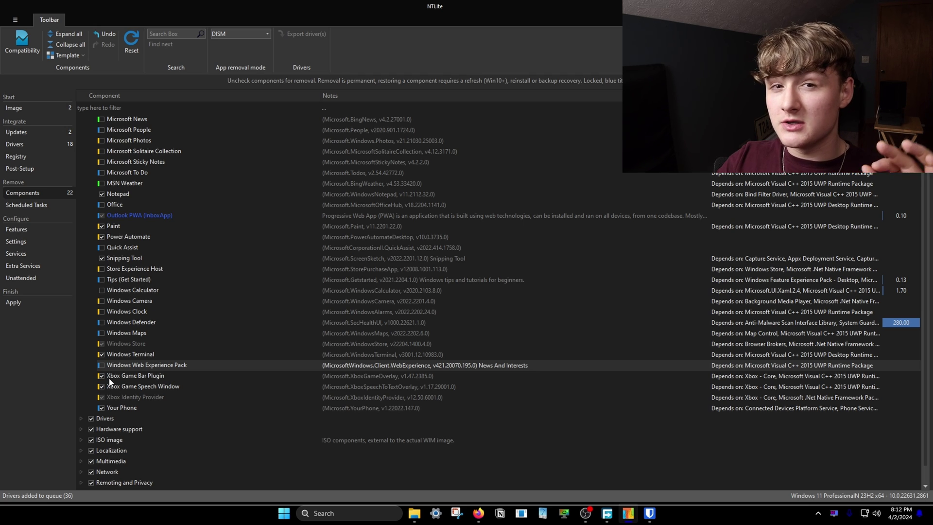
scroll(101, 385, down, 1)
click(101, 386)
click(80, 398)
scroll(89, 374, down, 10)
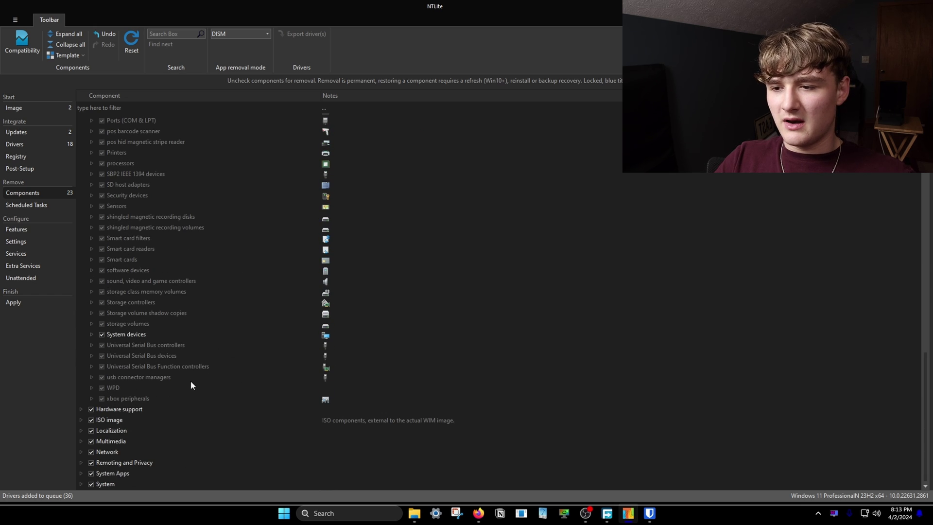
click(81, 409)
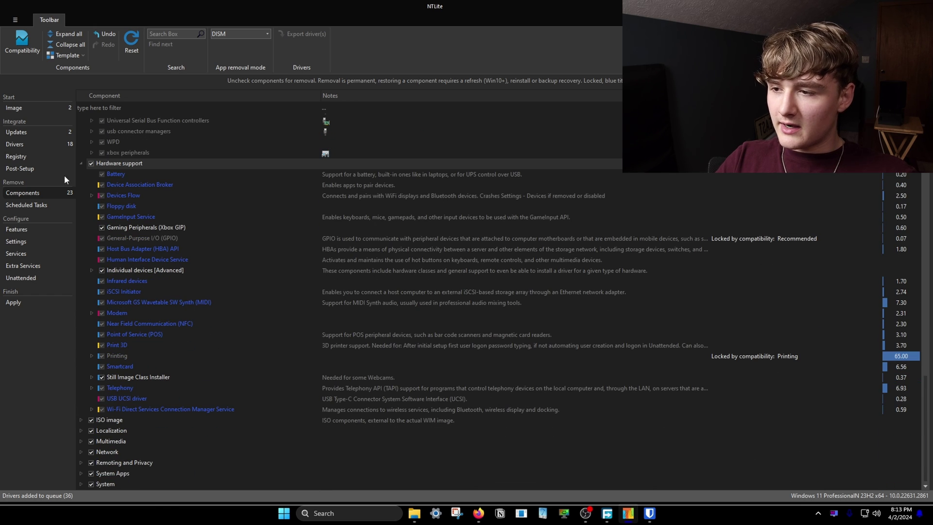
click(81, 420)
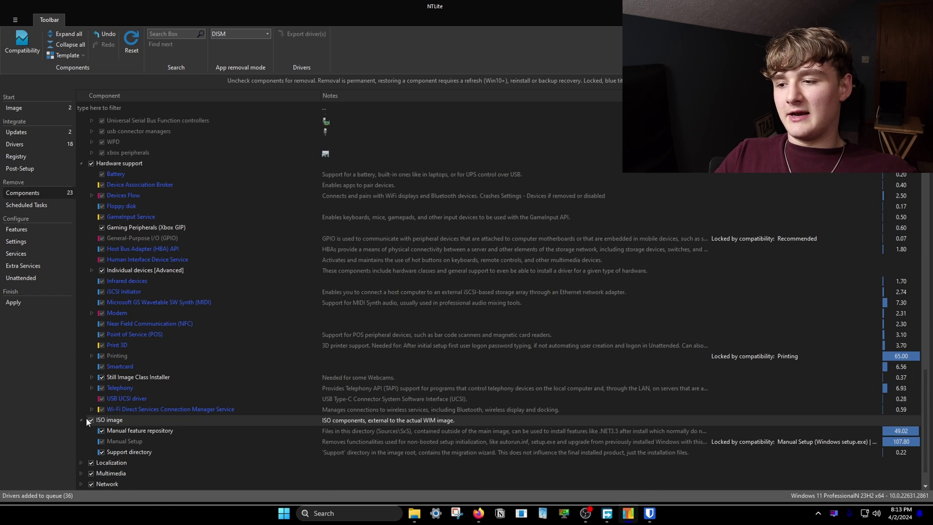
click(86, 150)
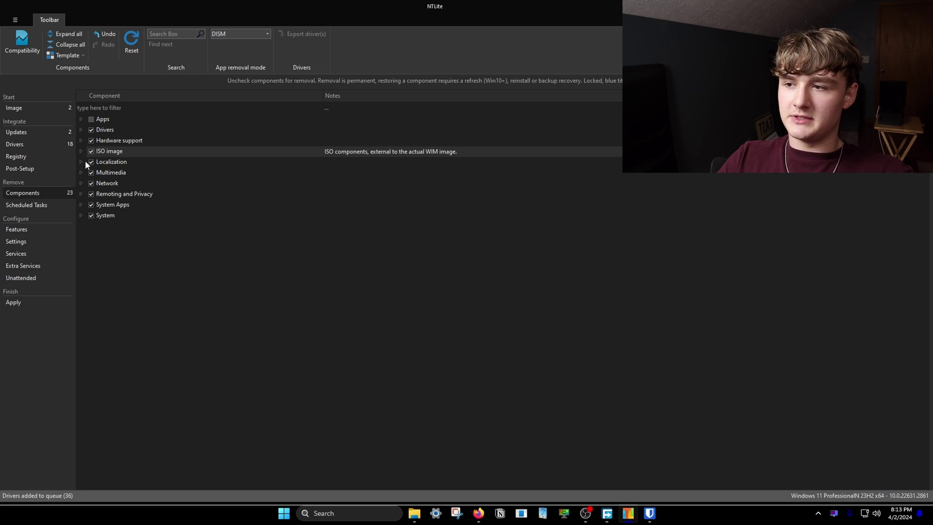
click(84, 162)
click(84, 162)
click(81, 172)
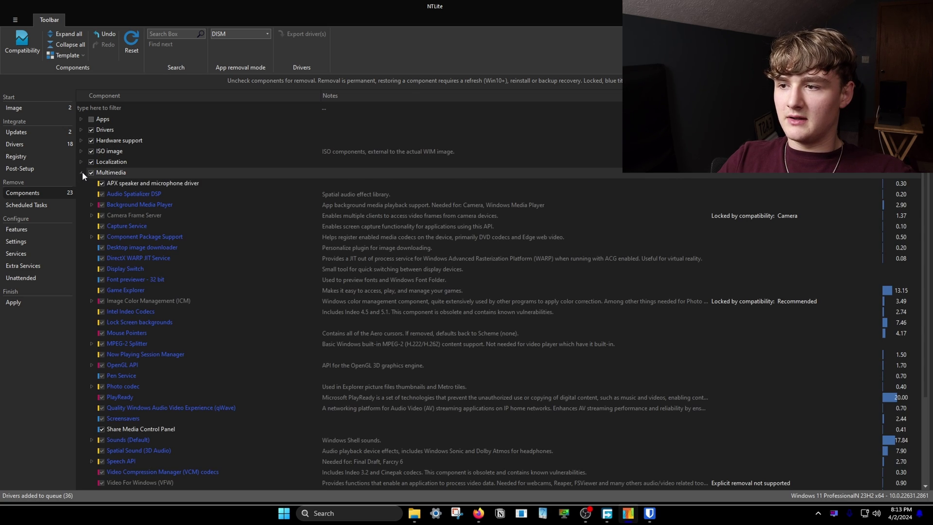
scroll(112, 218, down, 15)
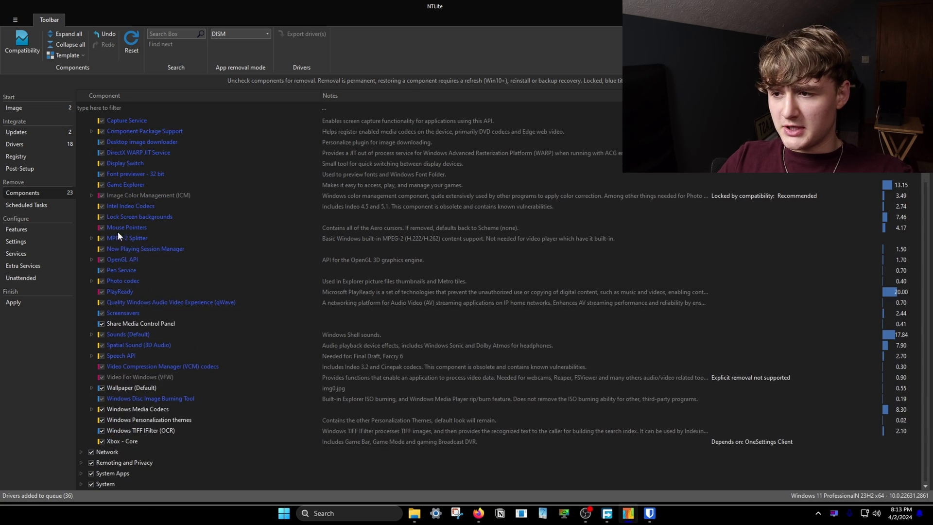
scroll(127, 301, up, 4)
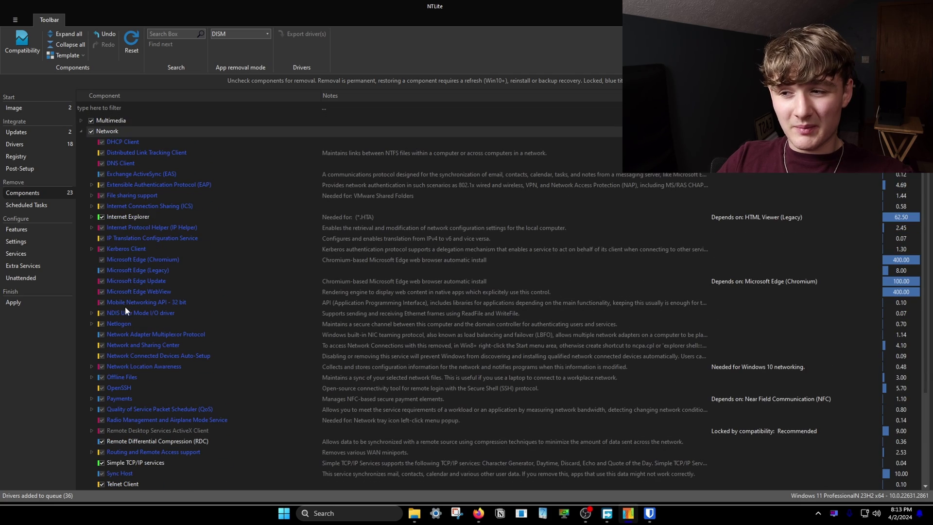
key(Left)
key(Down)
key(Right)
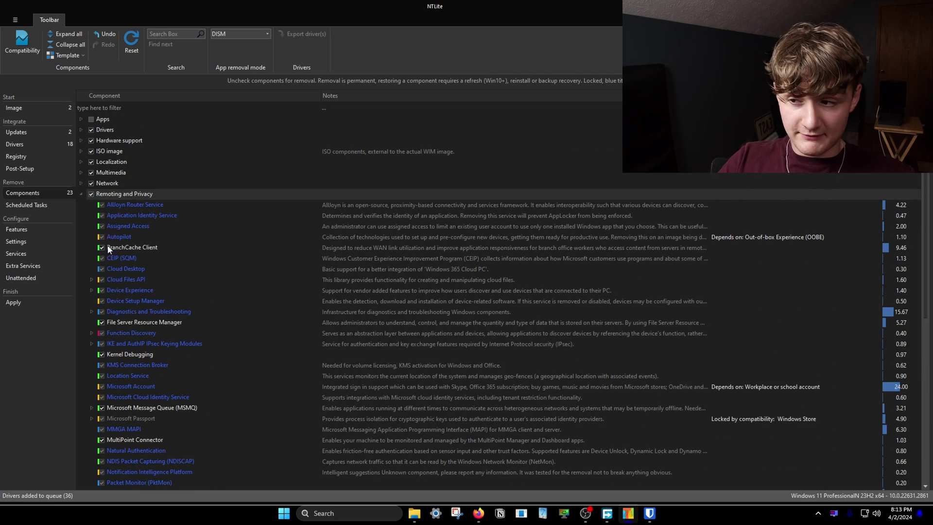
scroll(258, 319, down, 1)
scroll(199, 317, down, 2)
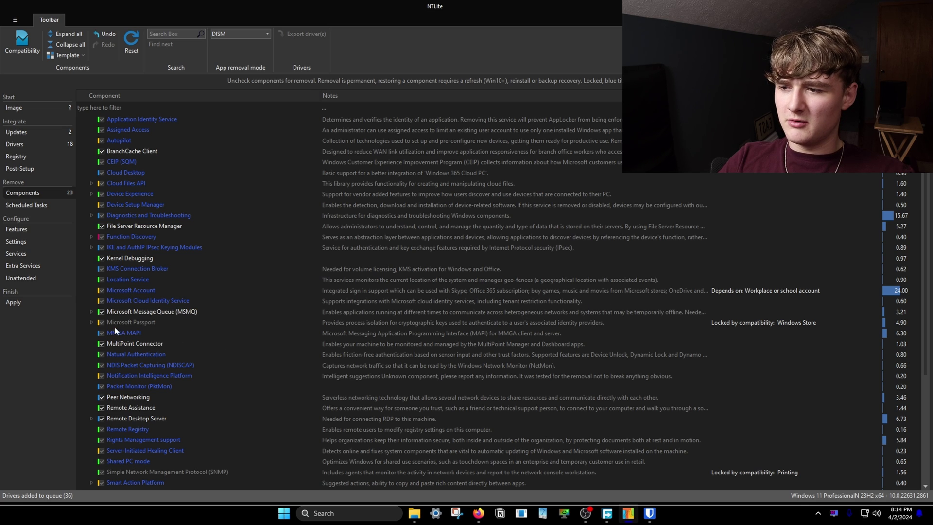
scroll(107, 320, up, 5)
click(83, 203)
In System Apps, remove Eye Control, Narrator and Take a Test from the image
click(81, 204)
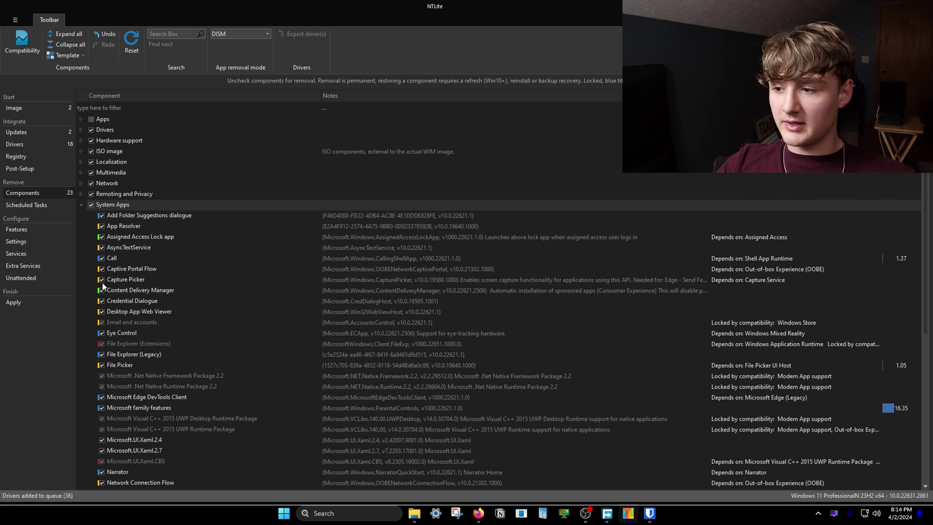
click(101, 333)
scroll(112, 316, down, 2)
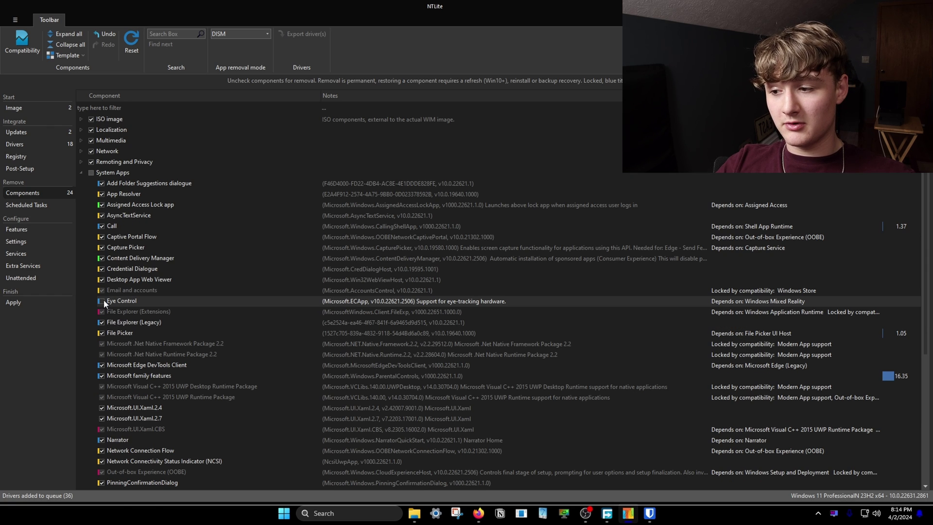
scroll(112, 318, down, 3)
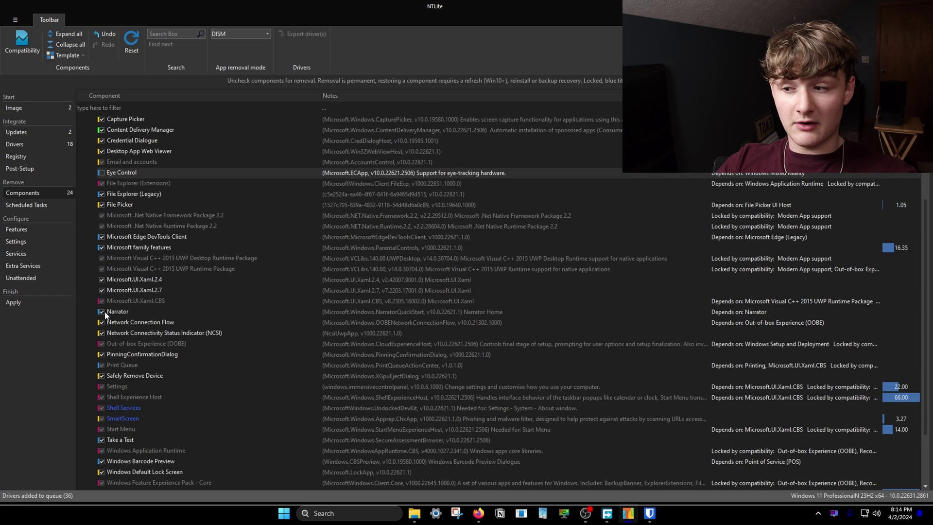
click(101, 312)
scroll(103, 319, down, 3)
click(102, 366)
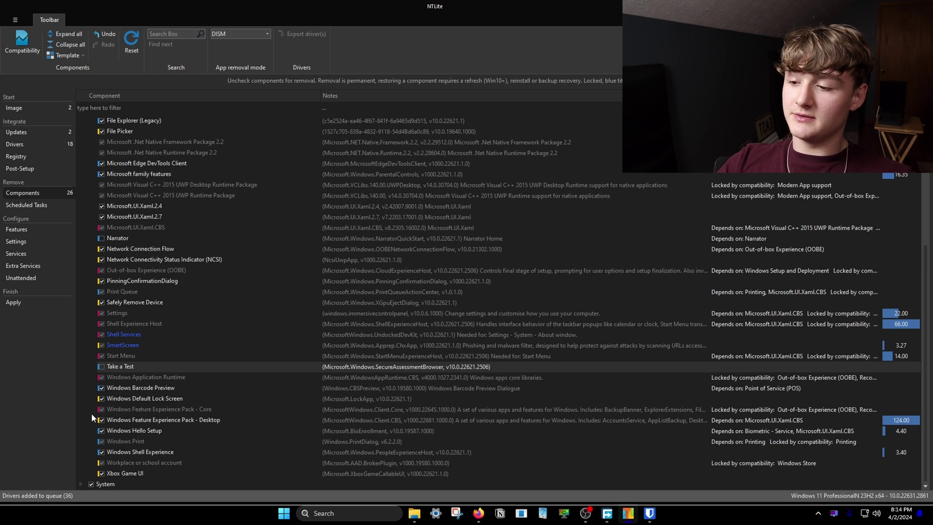
Remove Windows Hello Setup and Feature Experience Pack - Desktop, then bring up the Windows Features list
click(101, 430)
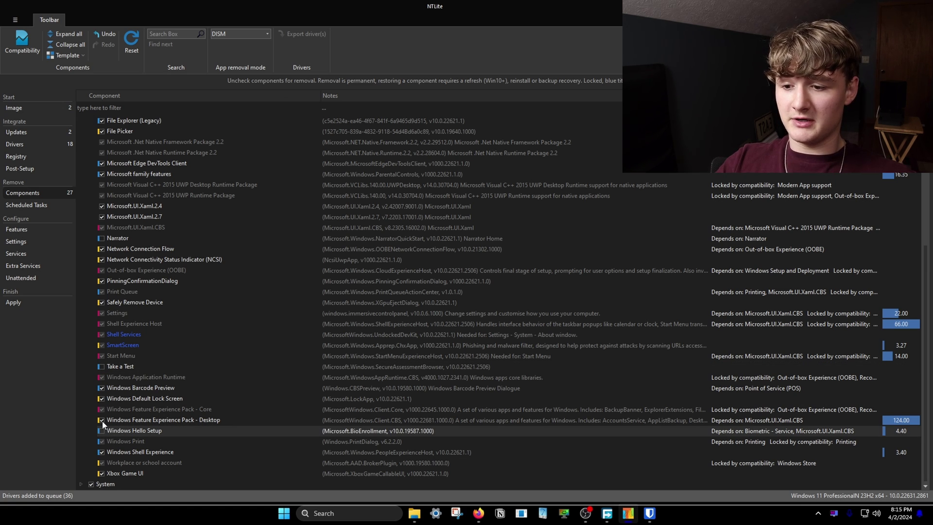
click(102, 420)
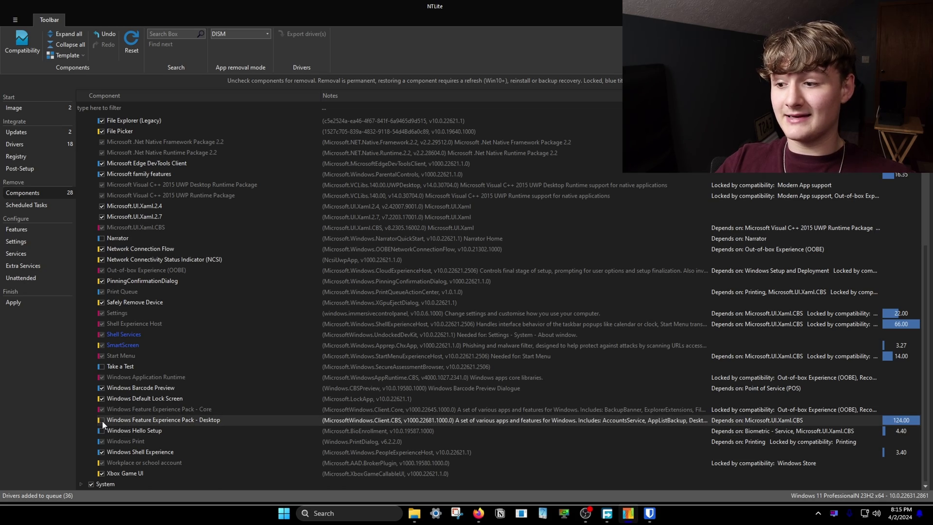
scroll(151, 333, down, 10)
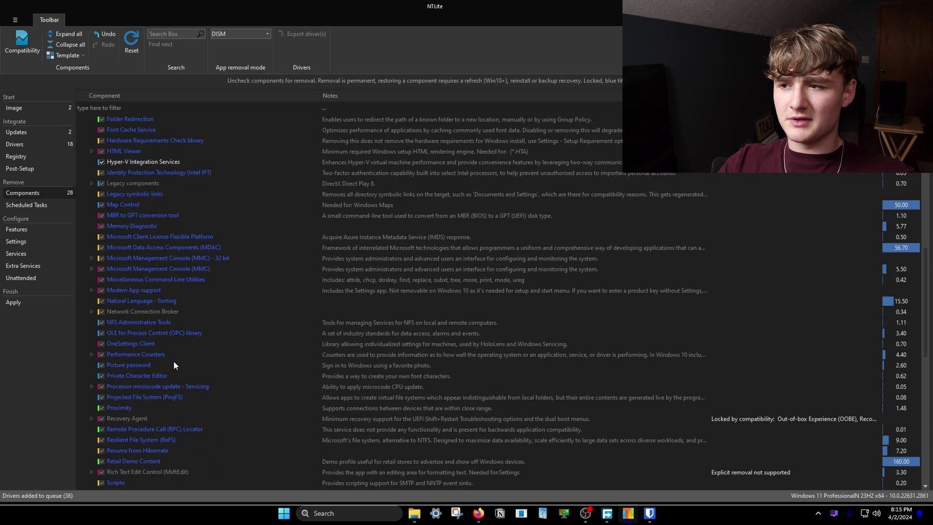
scroll(173, 362, down, 13)
scroll(148, 371, up, 10)
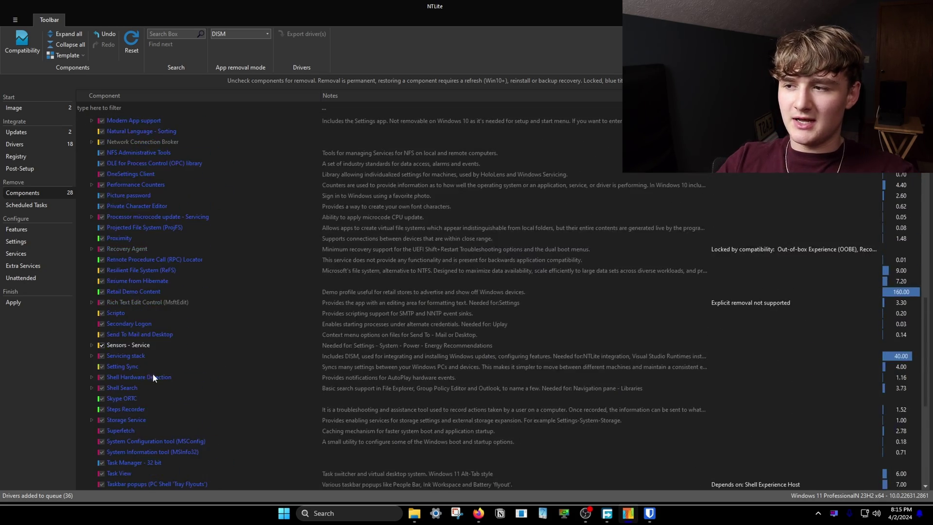
click(50, 205)
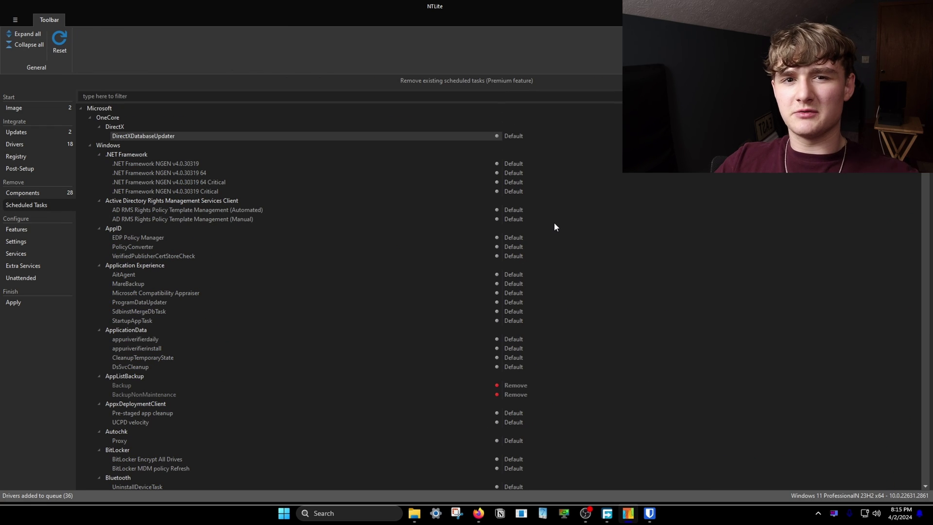
click(36, 234)
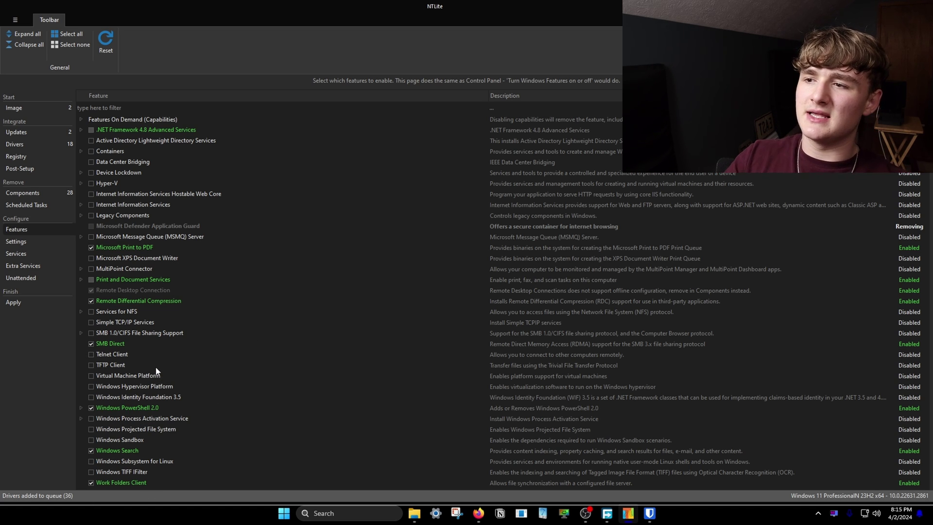
Turn off the .NET Framework 4.8 Advanced Services feature
click(91, 130)
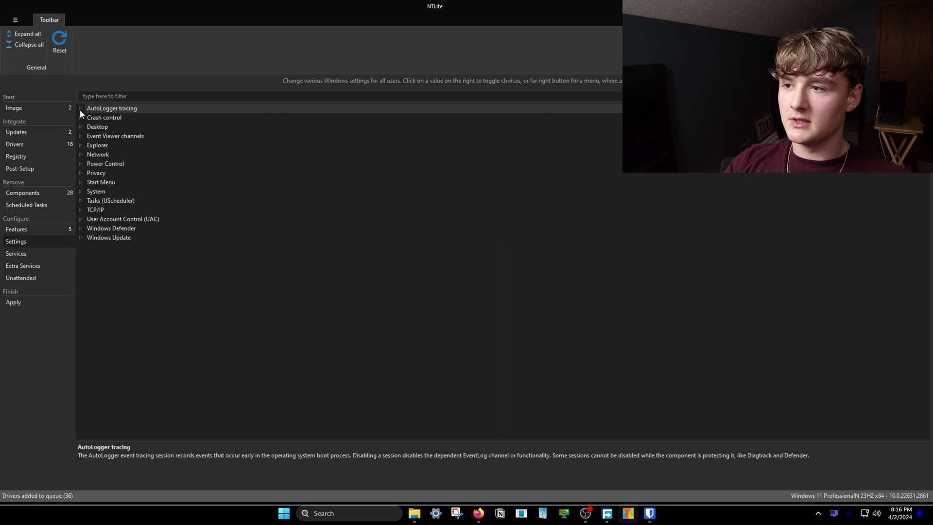
Under Desktop settings, set the Accent color to red
click(81, 108)
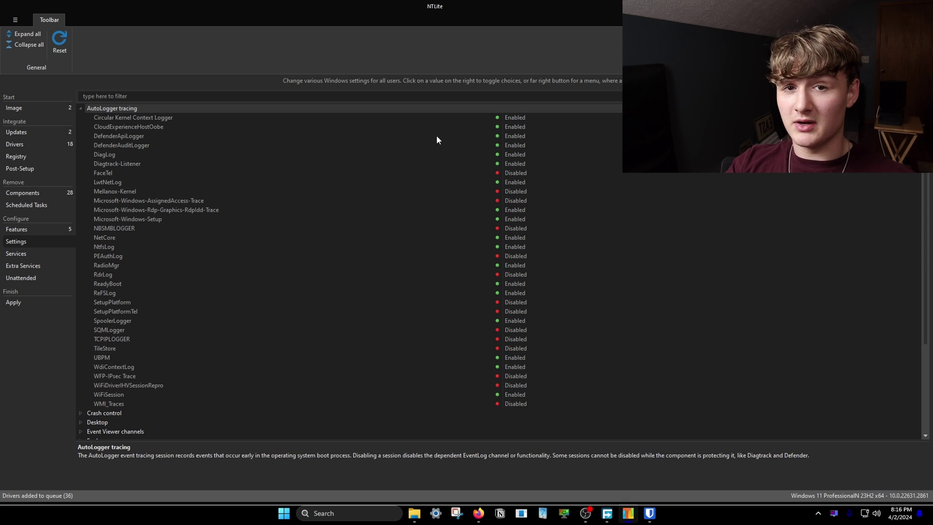
click(80, 107)
click(80, 117)
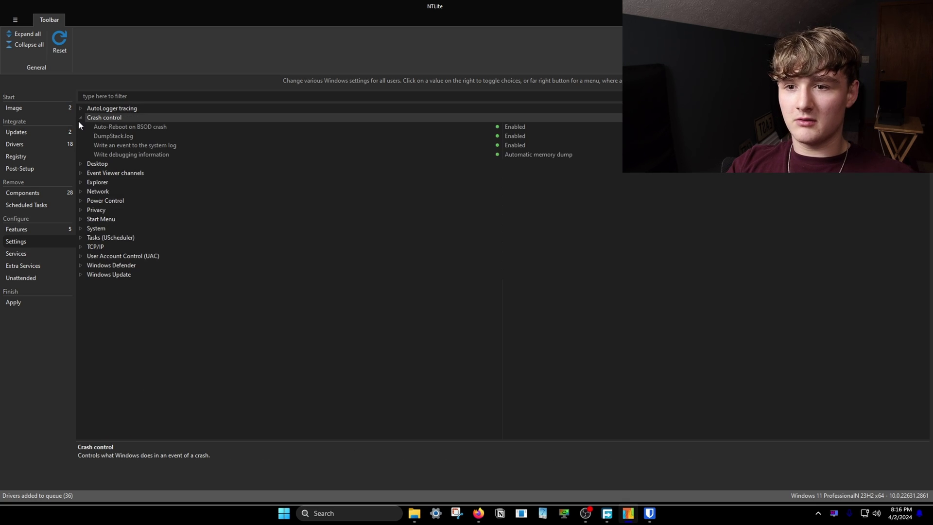
click(80, 117)
click(81, 117)
click(81, 117)
click(82, 126)
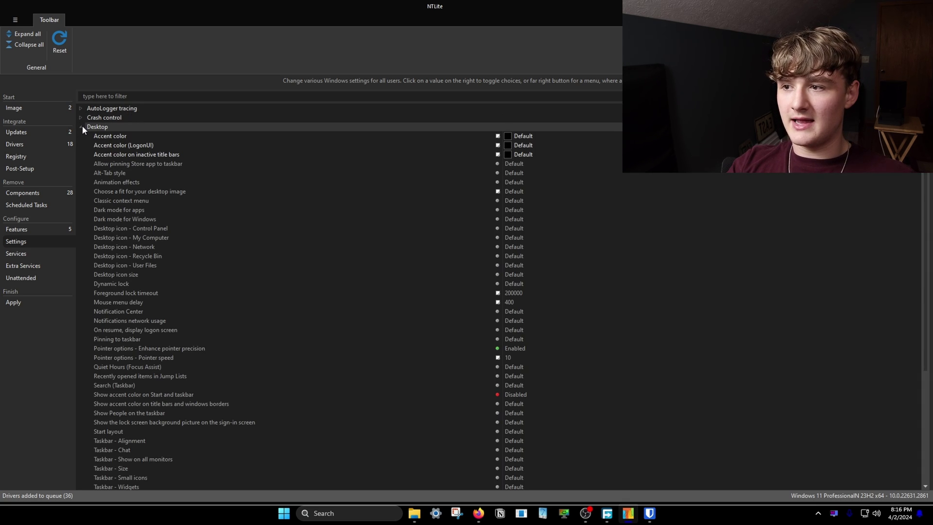
click(505, 139)
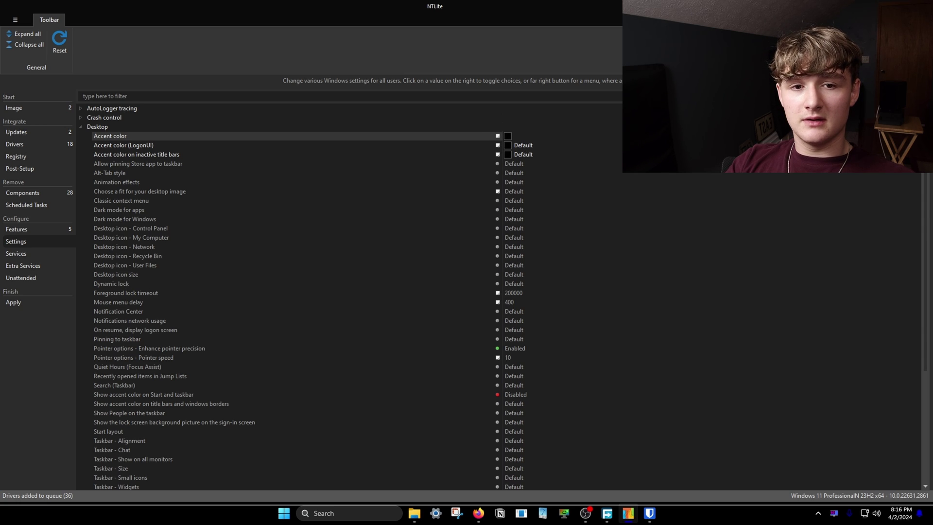
click(508, 136)
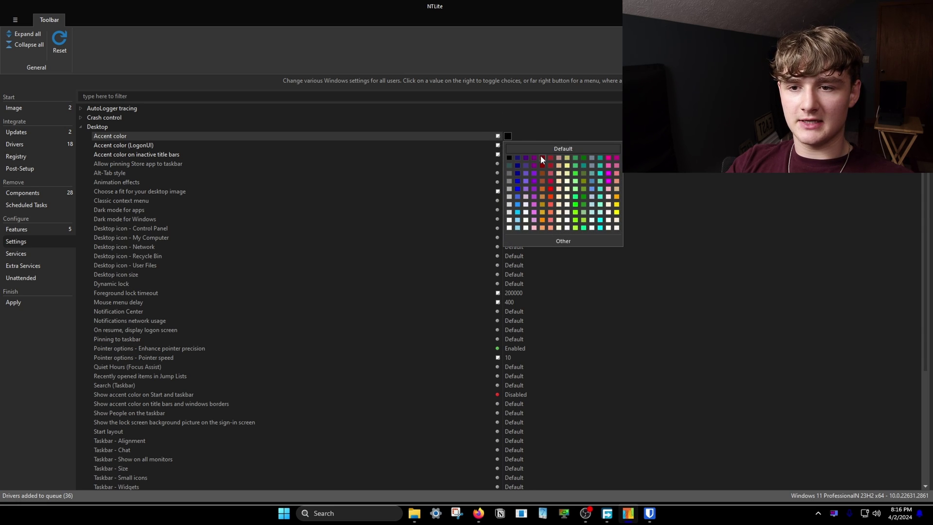
click(543, 172)
Enable the classic context menu and disable animation effects, resume logon screen and enhance pointer precision
scroll(488, 150, down, 1)
click(513, 182)
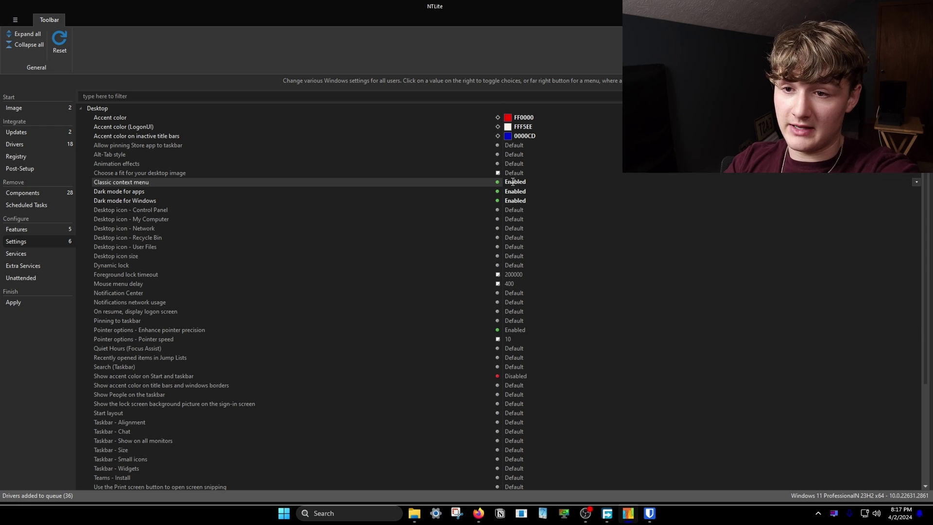
click(514, 164)
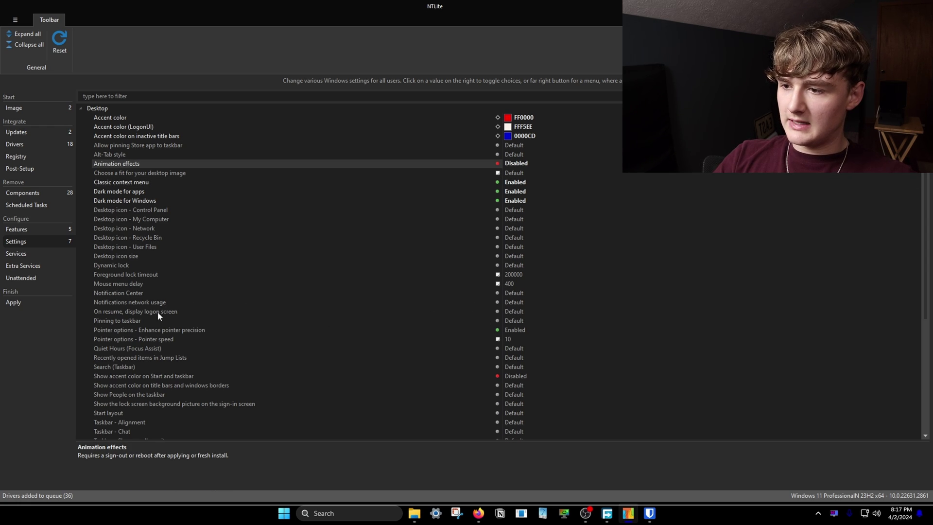
click(511, 311)
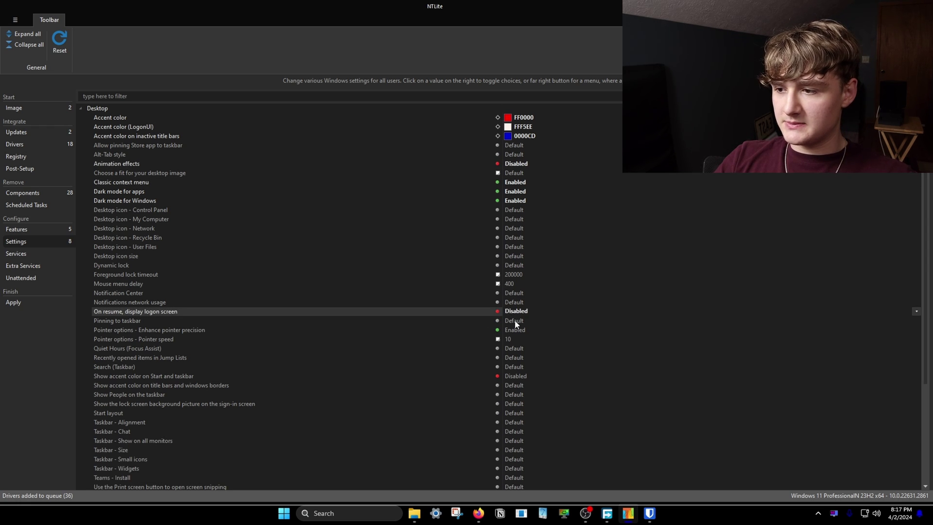
click(508, 334)
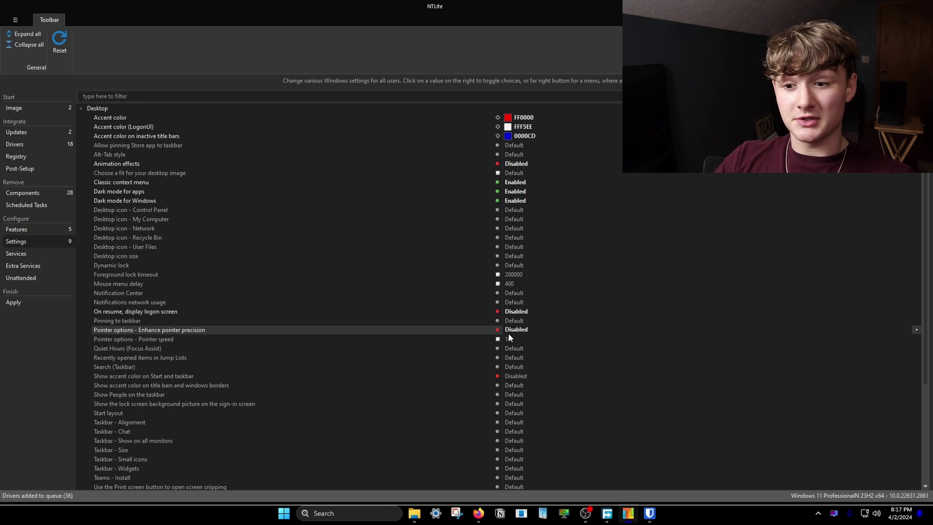
Expand the Network and Power Control settings and bring up Fast Startup's value options
scroll(159, 247, down, 10)
scroll(159, 242, down, 15)
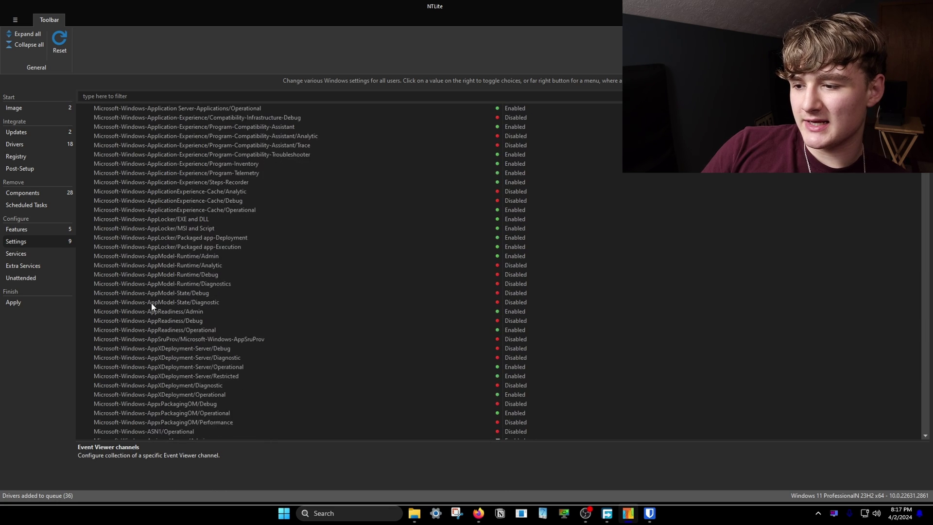
scroll(183, 282, down, 20)
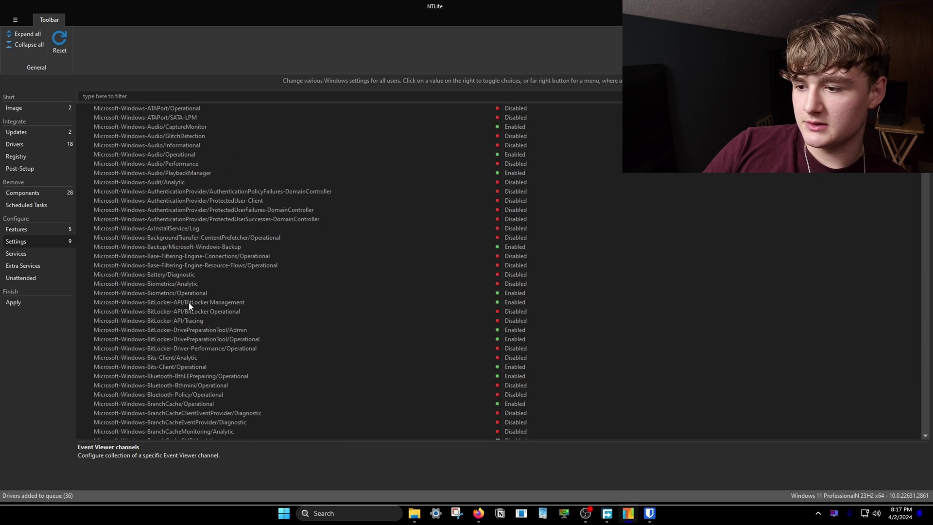
drag(913, 209, 908, 432)
click(80, 348)
scroll(79, 374, down, 2)
click(81, 412)
scroll(119, 385, down, 2)
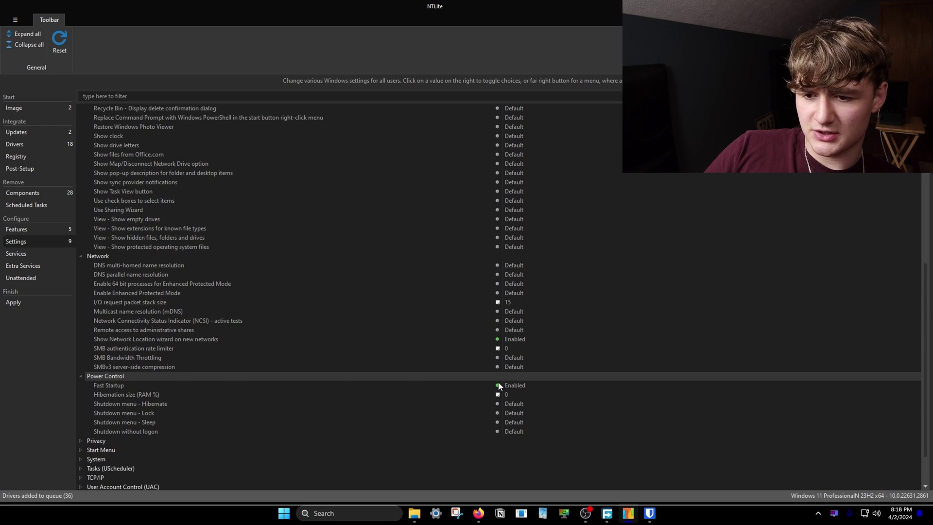
right_click(498, 385)
click(512, 386)
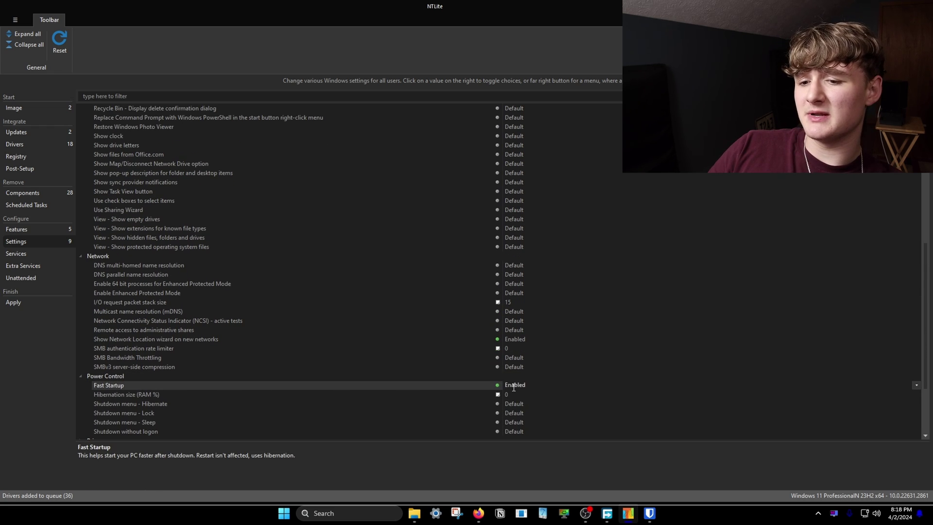
Disable Fast Startup and block app access to appointments, call history, camera, contacts, documents, email and microphone
click(513, 386)
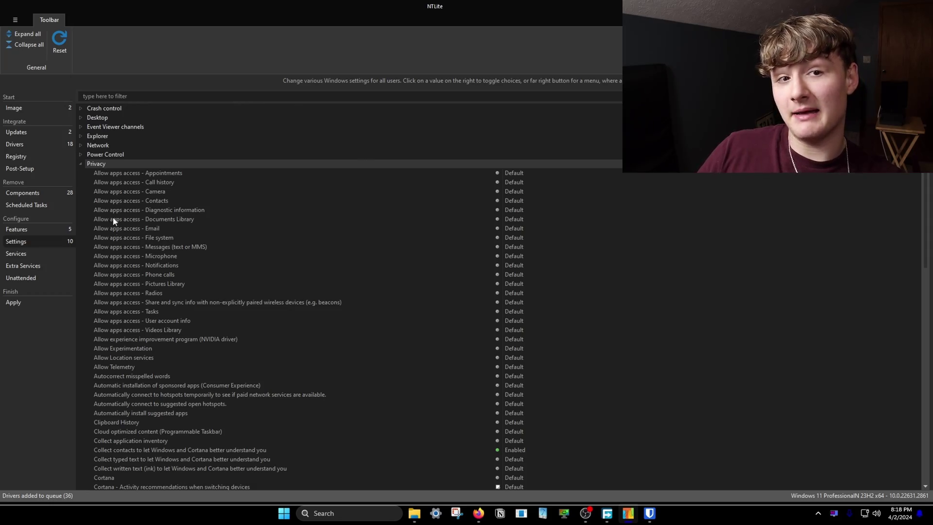
click(510, 173)
click(512, 182)
click(512, 191)
click(510, 200)
click(511, 210)
click(511, 219)
click(511, 229)
click(511, 238)
click(510, 247)
click(508, 256)
Block app access to notifications, phone calls, pictures, radios, tasks, account info, videos; disable NVIDIA experience program
click(510, 265)
click(512, 274)
click(514, 284)
click(516, 293)
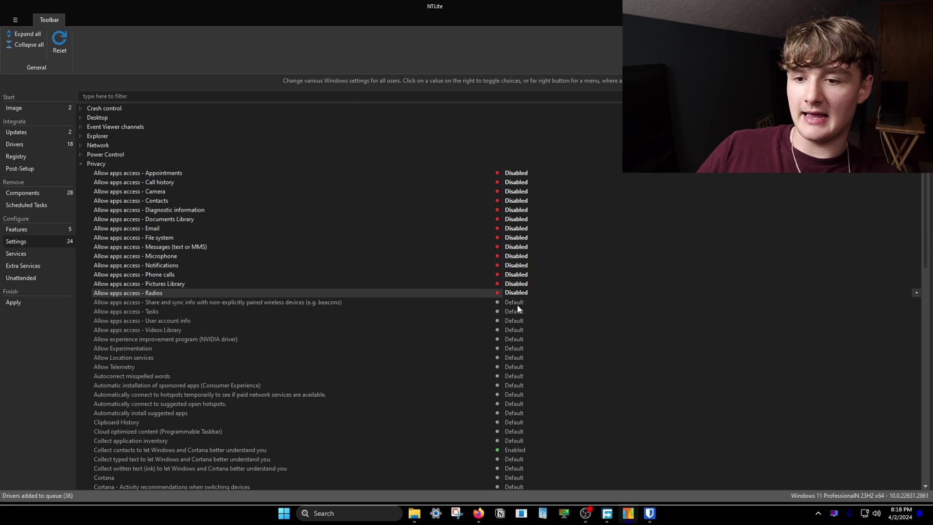
click(516, 302)
click(516, 311)
click(516, 320)
click(515, 330)
click(515, 339)
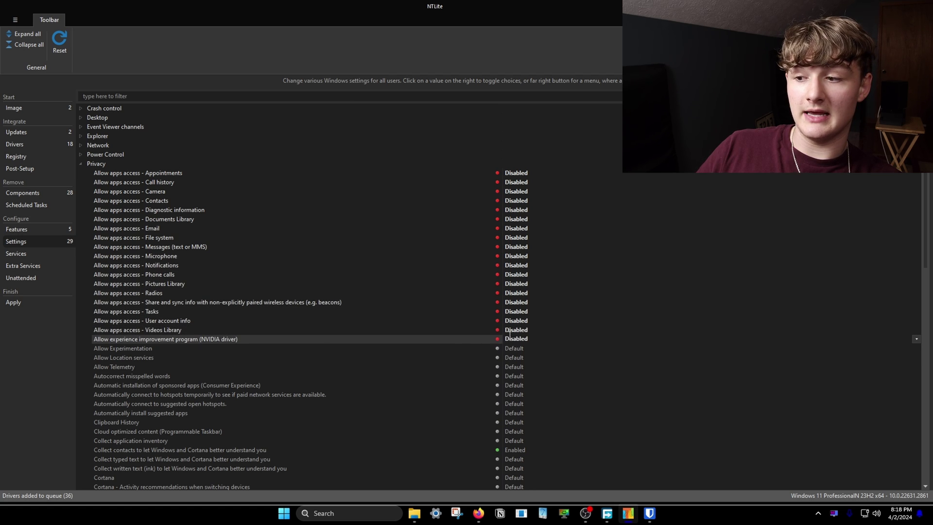
scroll(510, 334, down, 1)
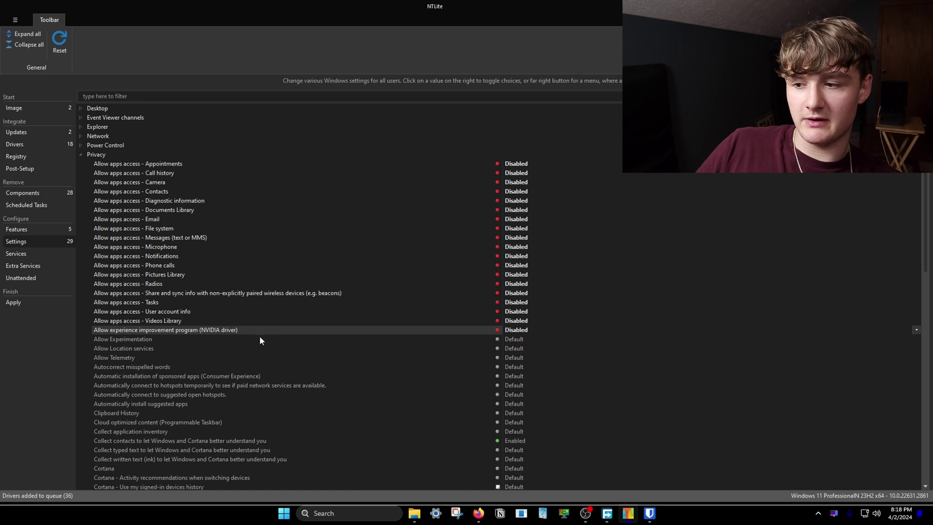
scroll(526, 324, down, 4)
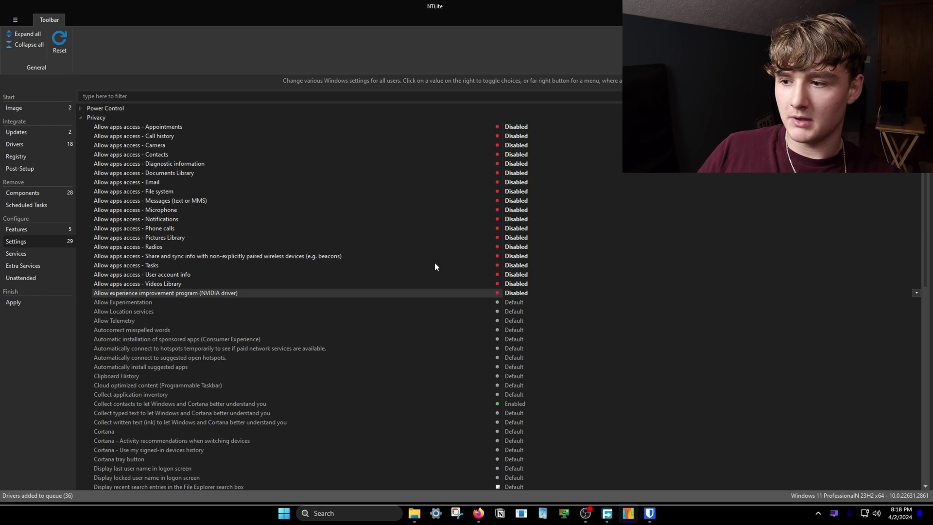
Disable telemetry via policy and turn off location services and experimentation
click(507, 321)
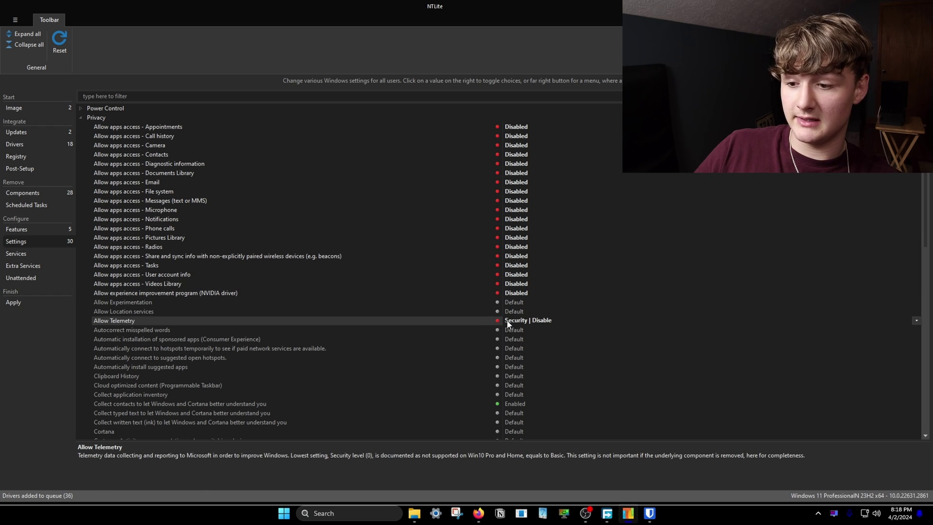
click(510, 311)
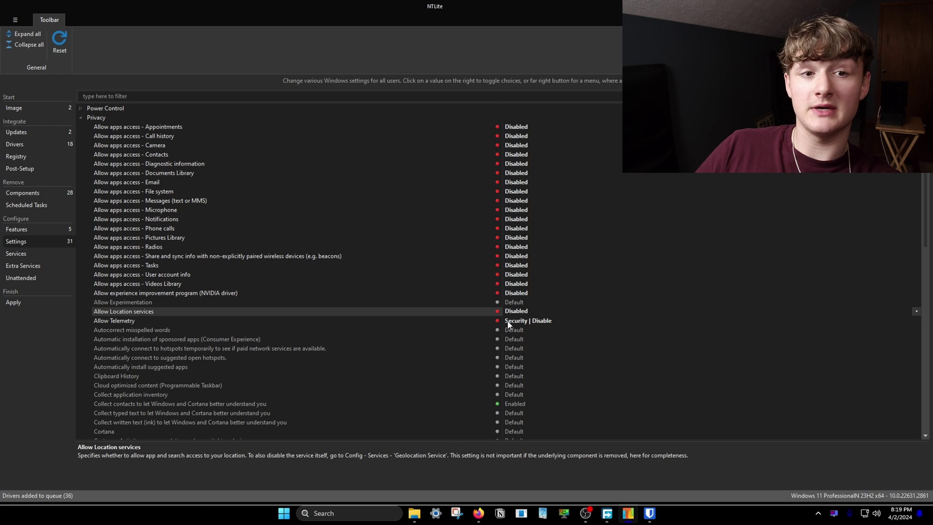
click(508, 322)
click(513, 302)
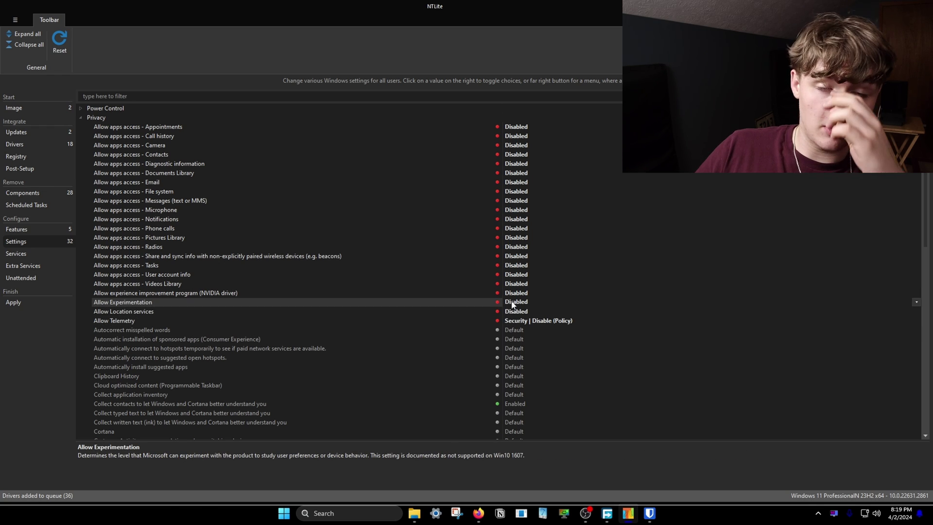
scroll(513, 304, down, 1)
Disable autocorrect, automatic sponsored and suggested app installs, and auto-connecting to paid or open hotspots
click(515, 312)
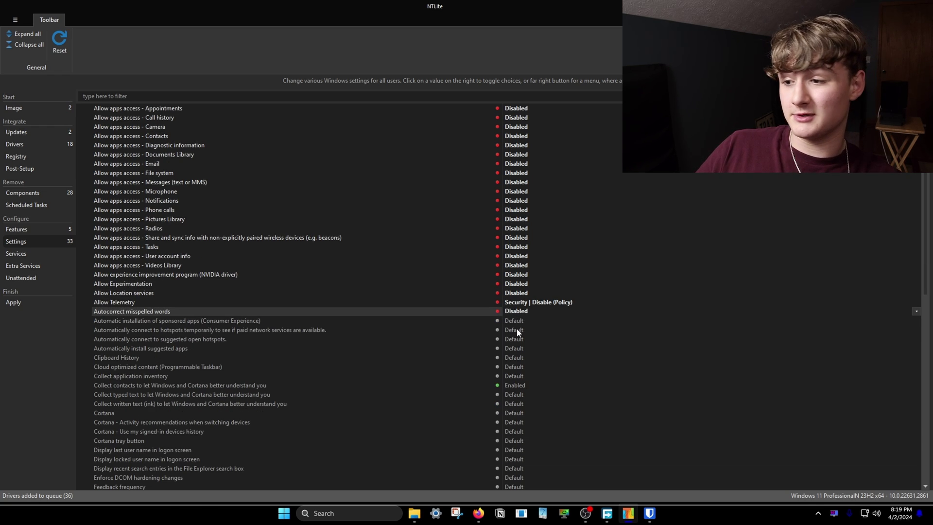
click(511, 324)
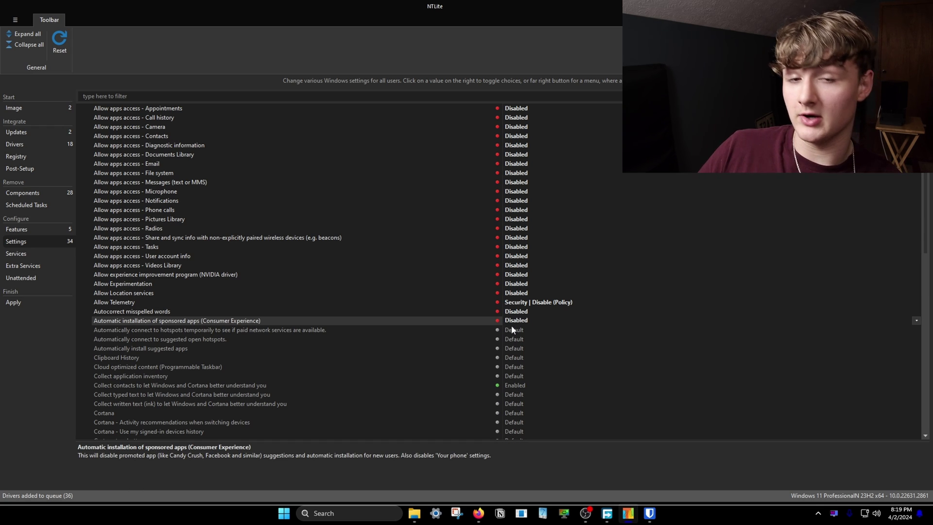
click(512, 330)
click(512, 339)
click(512, 348)
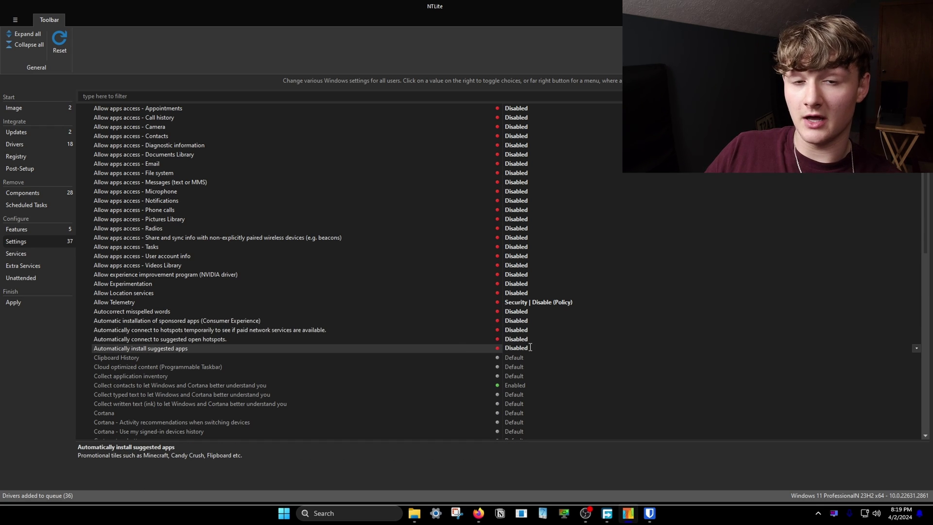
scroll(509, 360, down, 3)
Stop app inventory, contacts, typing and ink collection, and disable Cortana with its recommendations, history and tray button
click(513, 320)
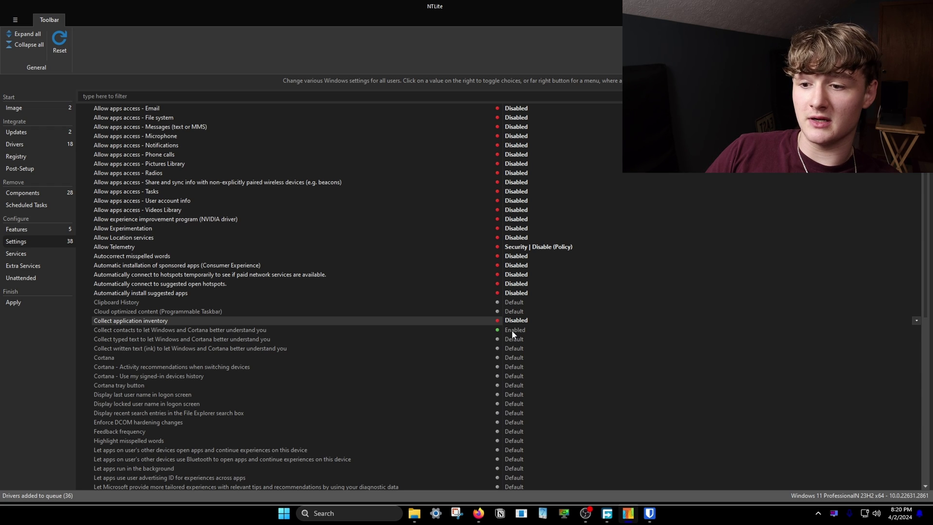
click(511, 330)
click(511, 338)
scroll(509, 338, down, 1)
click(510, 339)
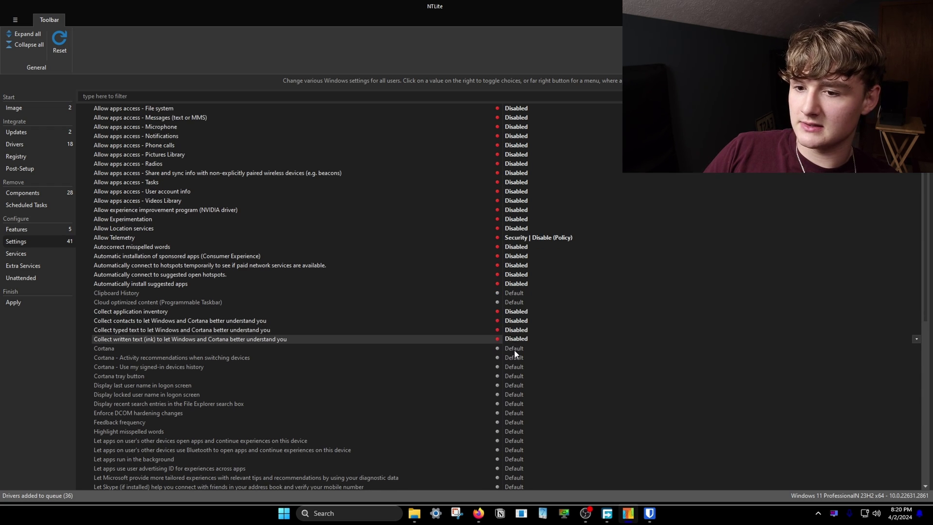
click(513, 347)
click(514, 356)
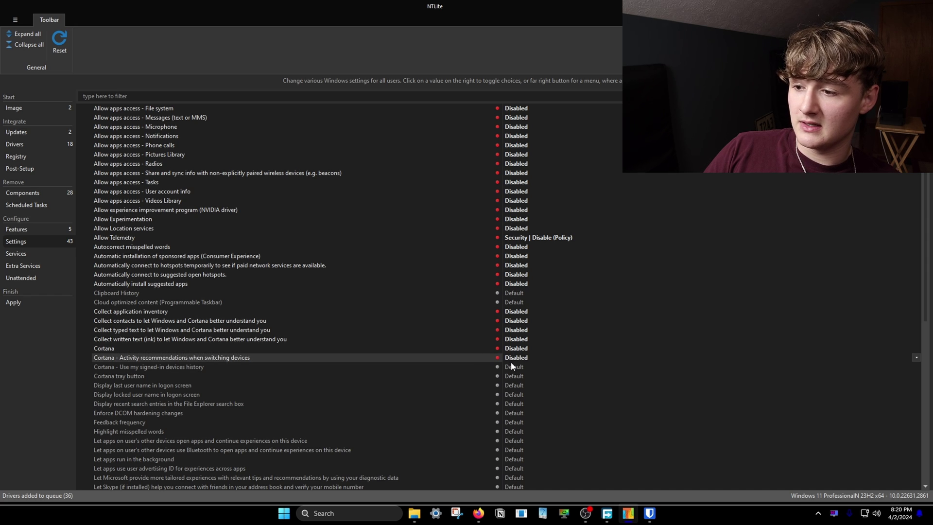
click(513, 366)
click(514, 375)
Disable feedback, cross-device experiences, background apps, advertising ID, Timeline, app and document tracking, and Start suggestions
scroll(519, 371, down, 2)
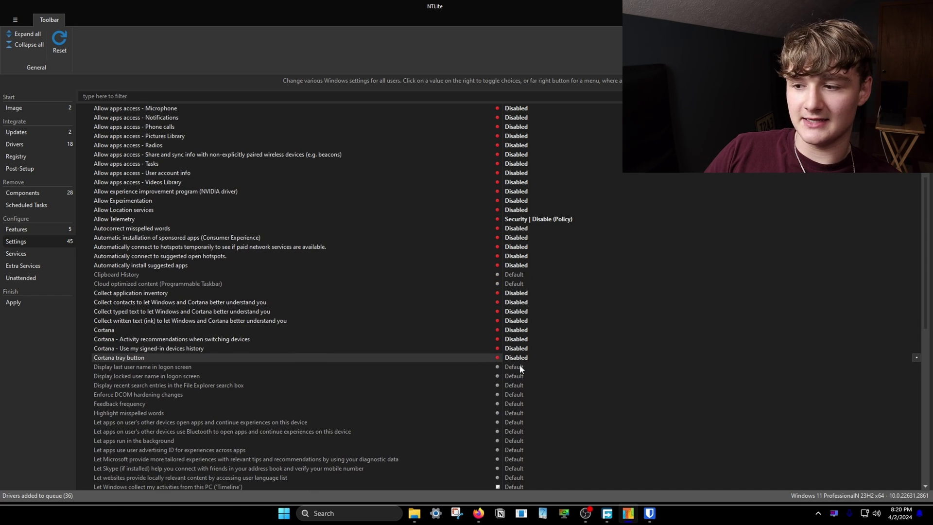
scroll(474, 361, down, 2)
scroll(474, 362, down, 4)
click(514, 273)
click(514, 292)
click(514, 311)
click(513, 320)
click(513, 329)
click(513, 339)
click(514, 357)
click(514, 366)
click(514, 375)
click(510, 387)
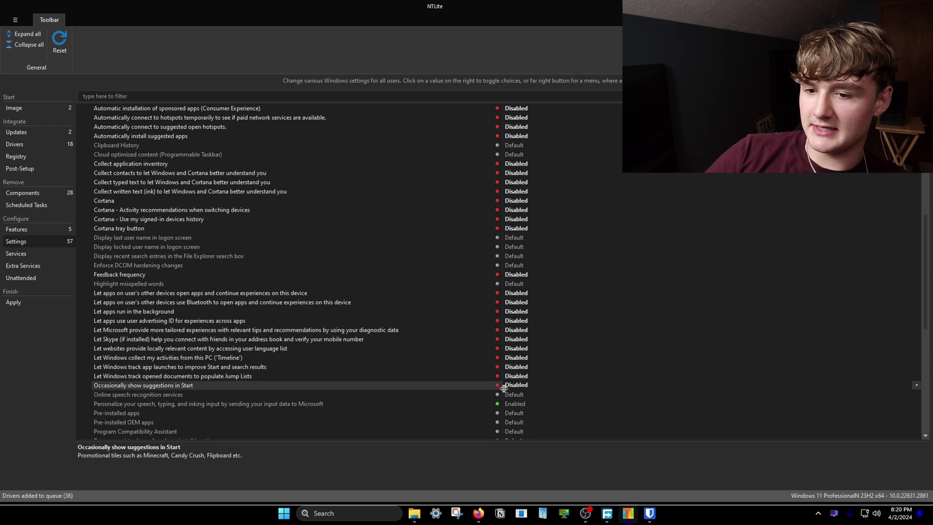
Disable online speech, pre-installed and OEM apps, cloud search, Bing results, writing data and Shared Experiences
scroll(514, 389, down, 1)
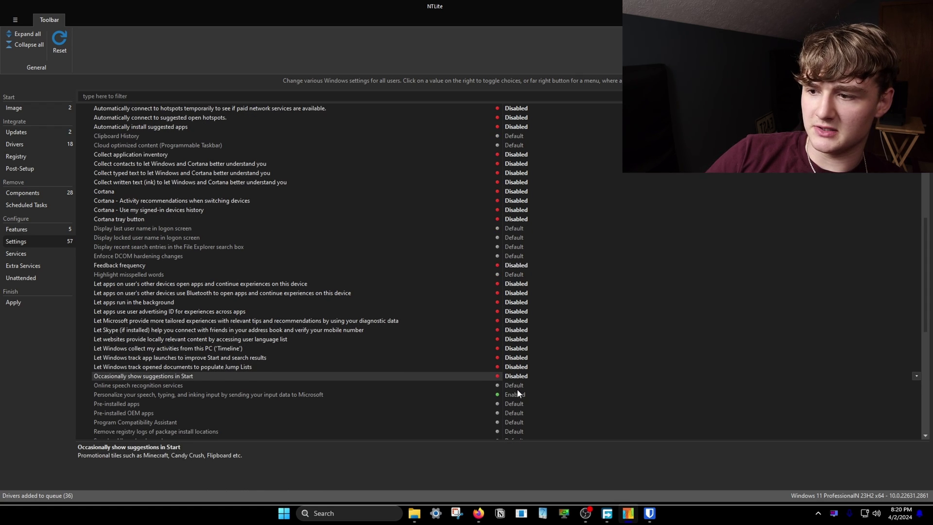
click(517, 387)
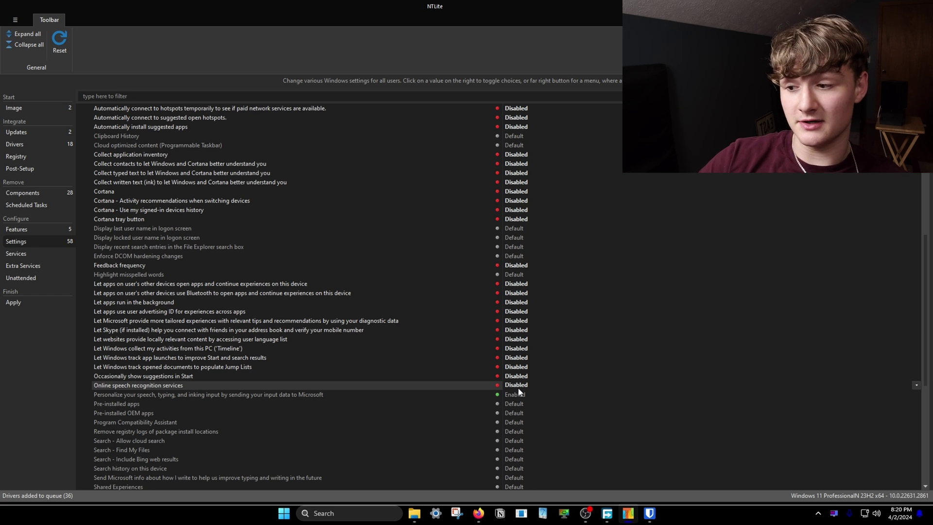
click(516, 395)
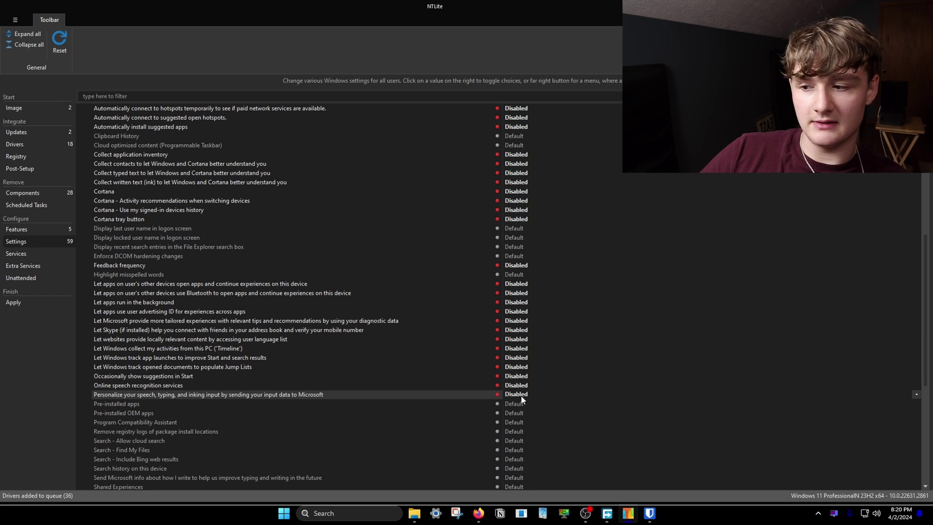
click(520, 403)
click(511, 412)
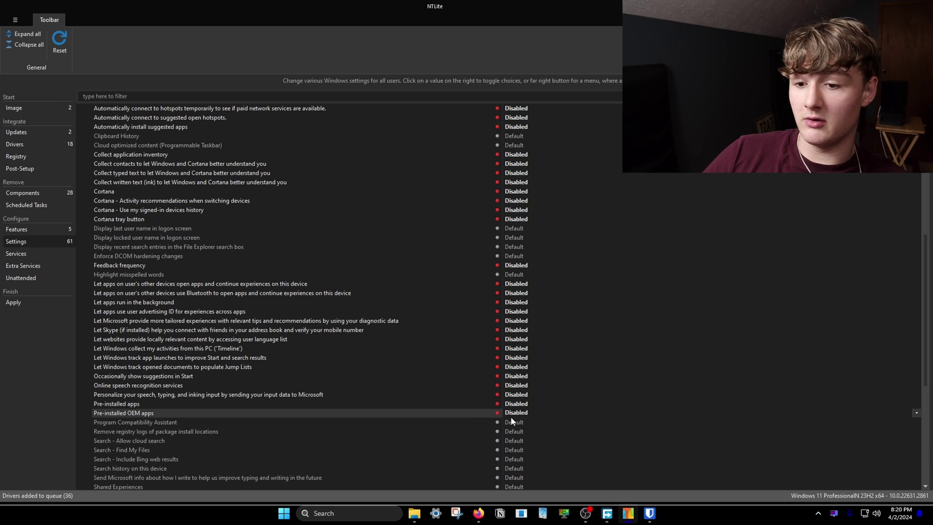
scroll(512, 422, down, 2)
click(514, 414)
click(513, 414)
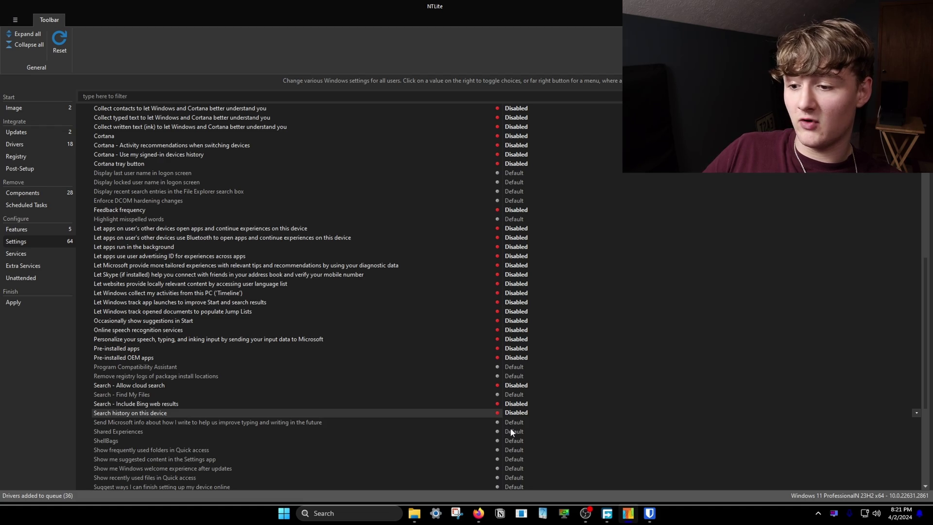
click(513, 423)
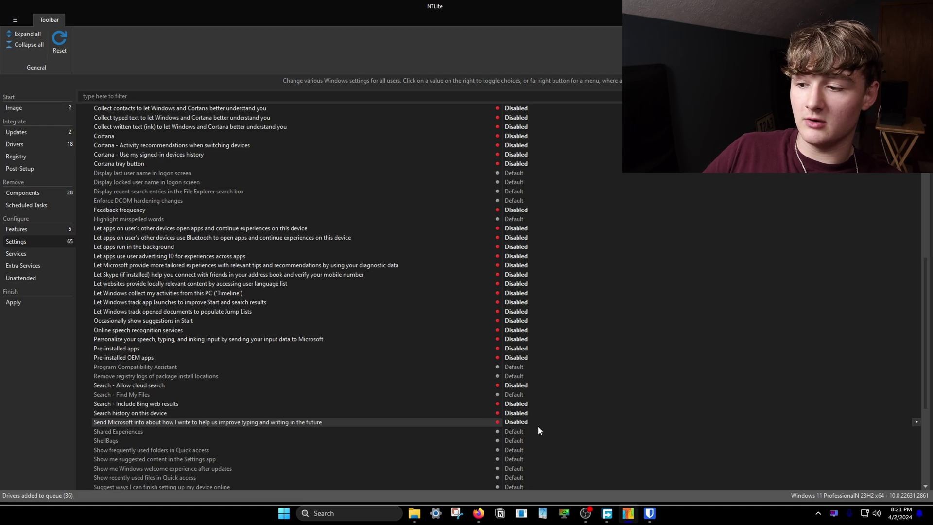
click(514, 432)
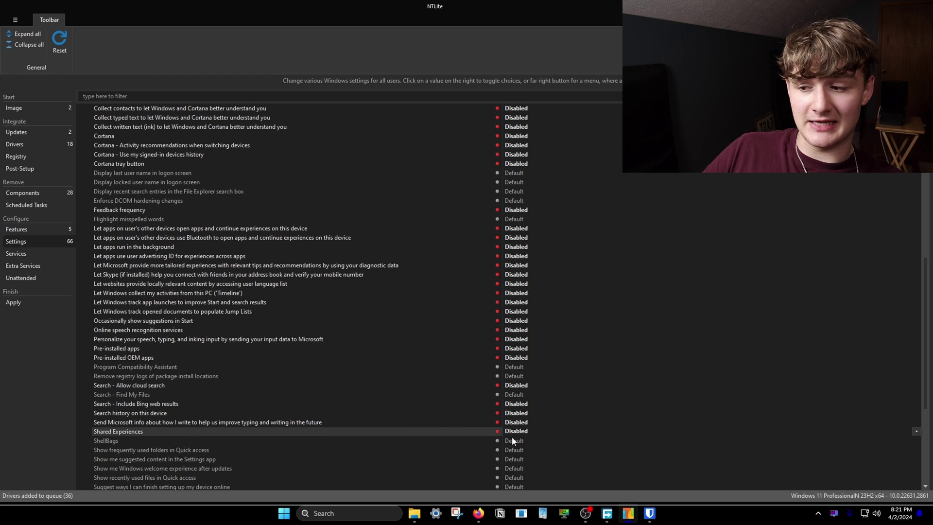
Turn off Settings suggestions, welcome experience, typing insights, page prediction, all SmartScreen checks, Copilot and Spotlight
scroll(512, 427, down, 3)
click(514, 385)
click(515, 394)
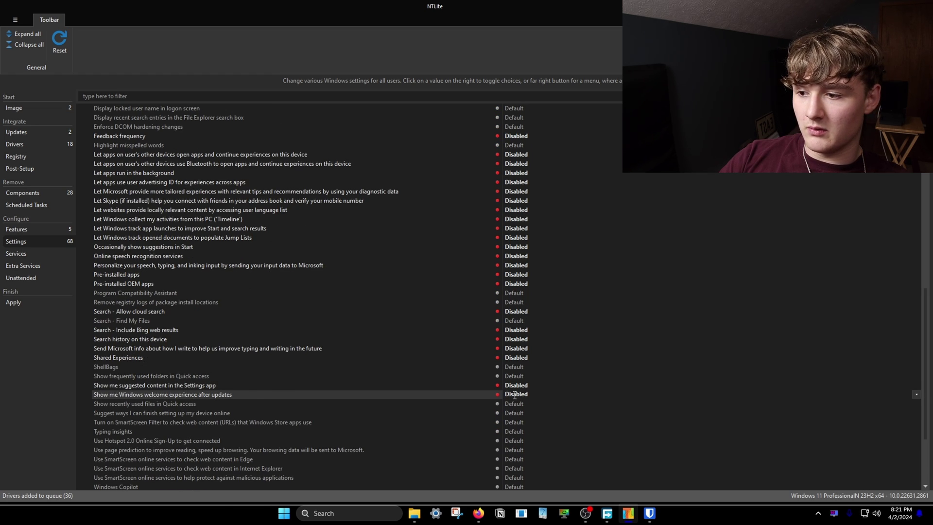
scroll(514, 394, down, 3)
click(514, 347)
click(514, 357)
click(514, 367)
click(513, 384)
click(514, 403)
click(514, 394)
click(514, 413)
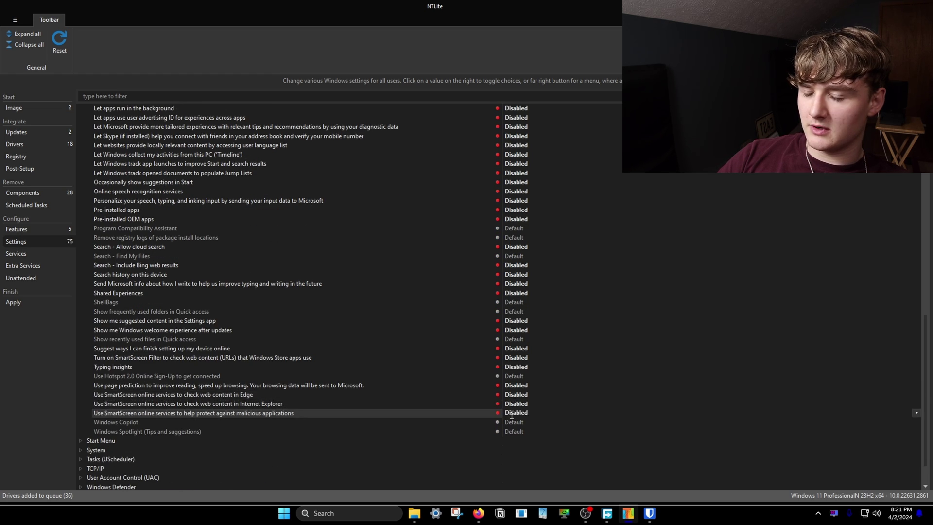
click(514, 422)
click(514, 432)
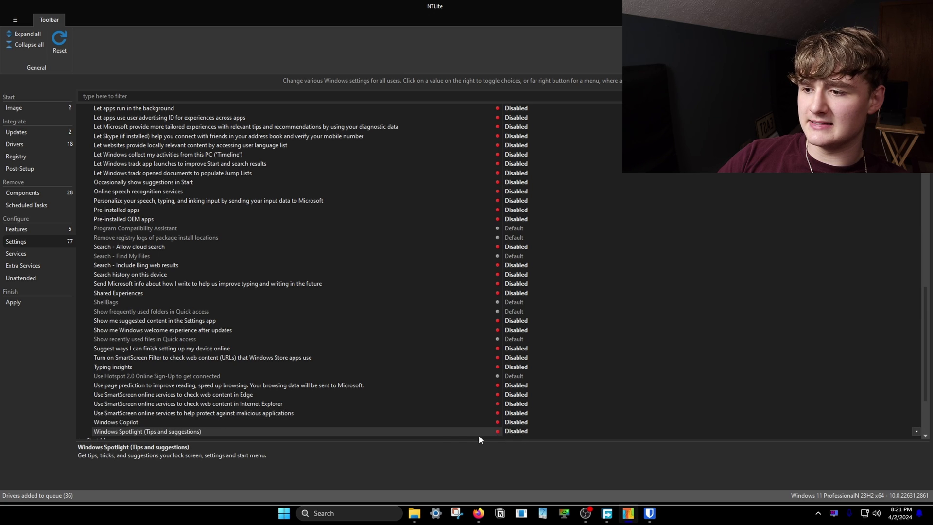
Set Hardware-accelerated GPU scheduling to Enabled
scroll(314, 412, down, 10)
click(516, 348)
click(519, 349)
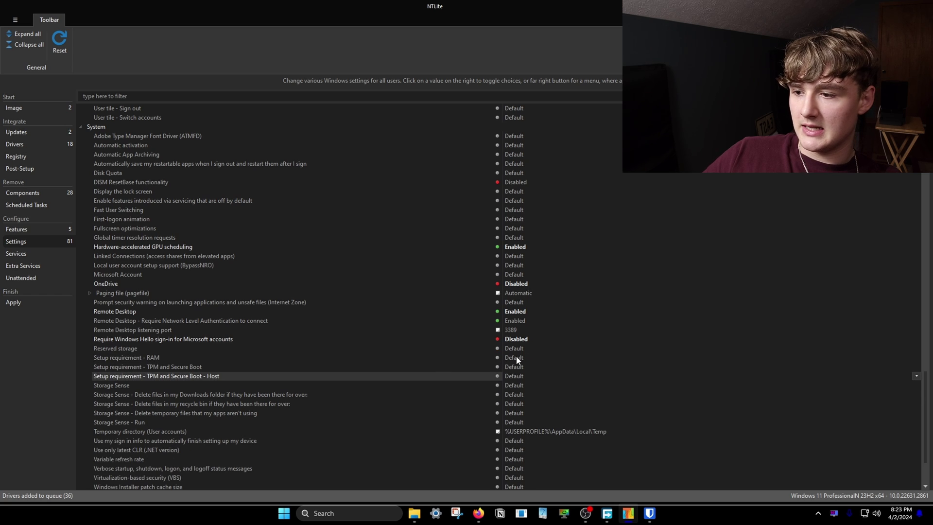
Bypass the TPM/Secure Boot and RAM setup requirements
click(514, 367)
click(511, 375)
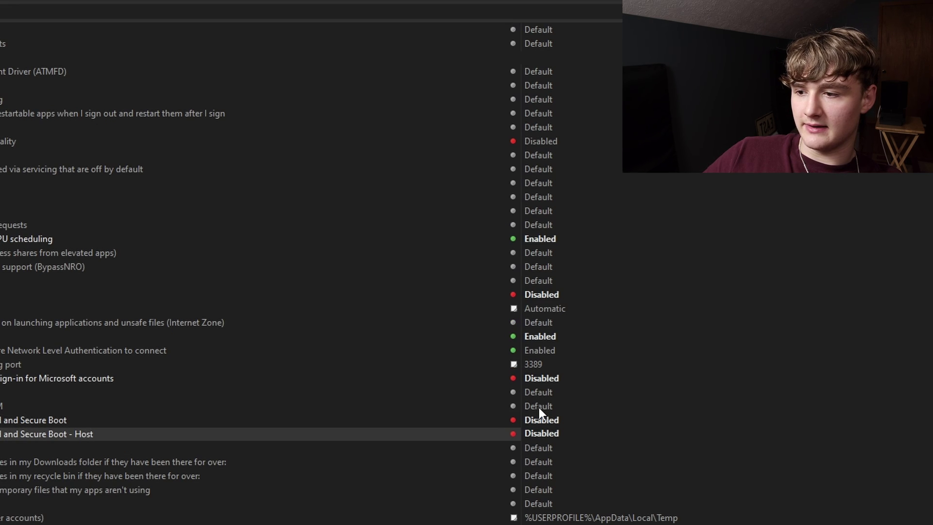
click(537, 405)
scroll(512, 453, down, 3)
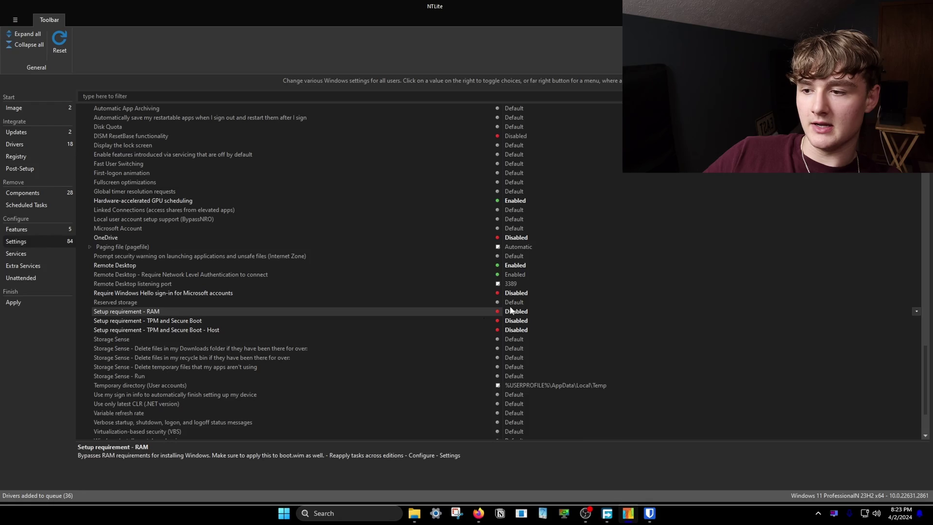
scroll(665, 299, down, 1)
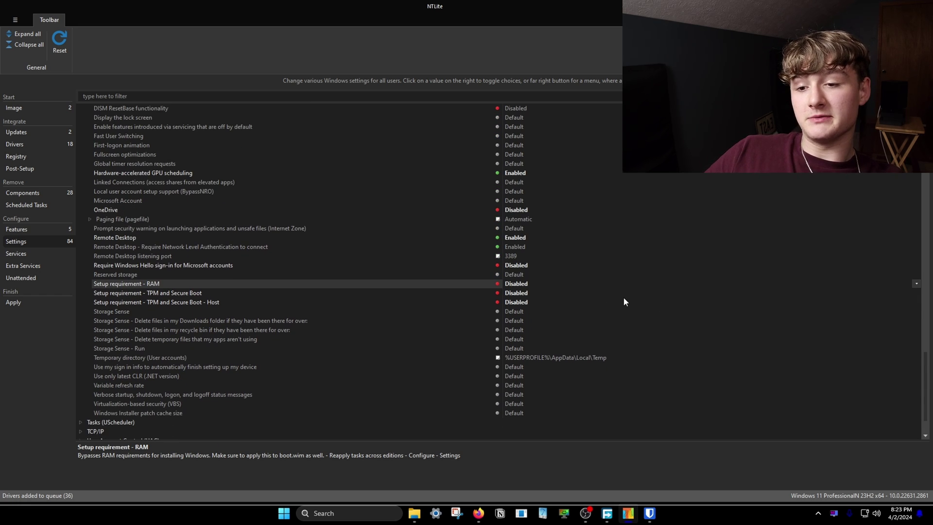
Reset the TPM and Secure Boot requirement, set it Disabled, and review the Windows Update settings
click(584, 293)
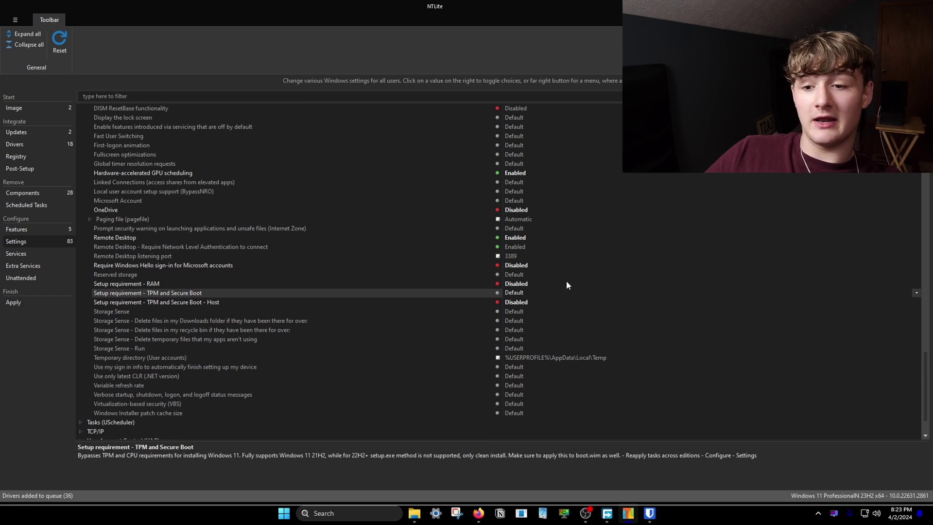
click(544, 293)
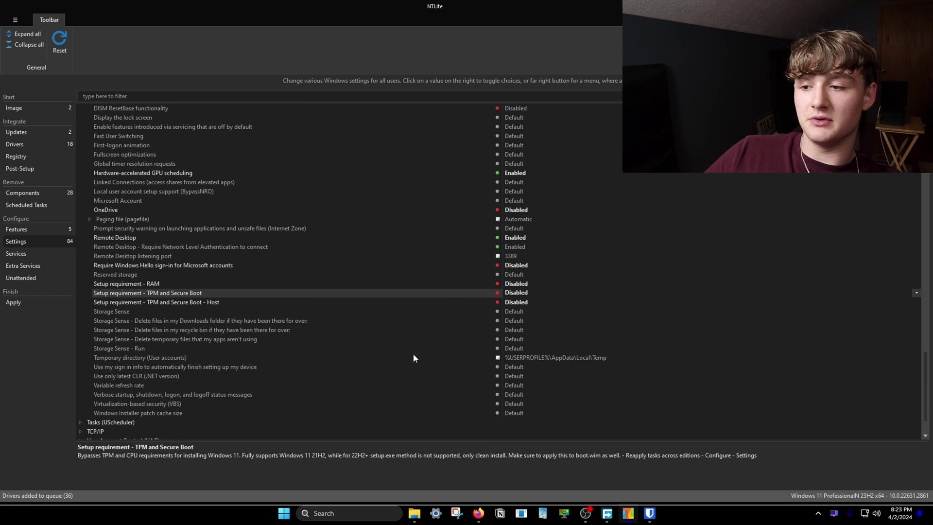
scroll(340, 316, down, 1)
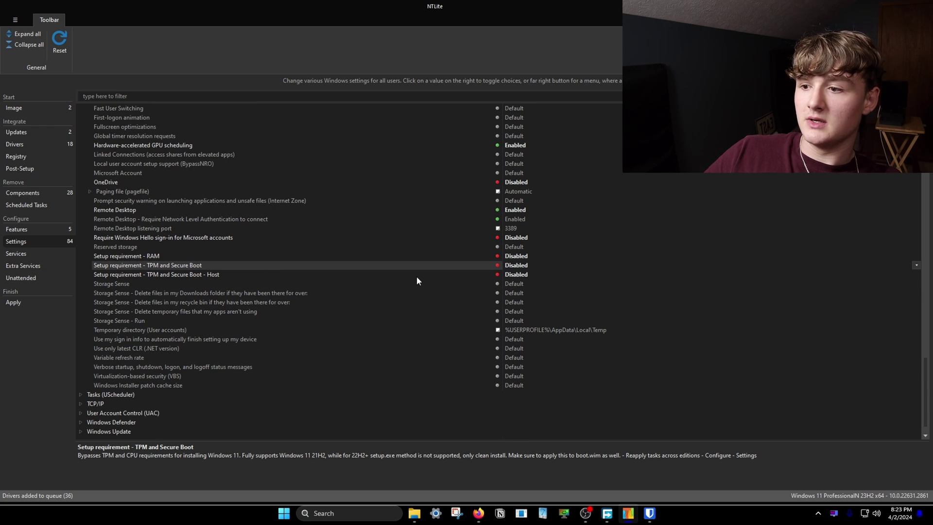
scroll(513, 364, down, 5)
click(518, 449)
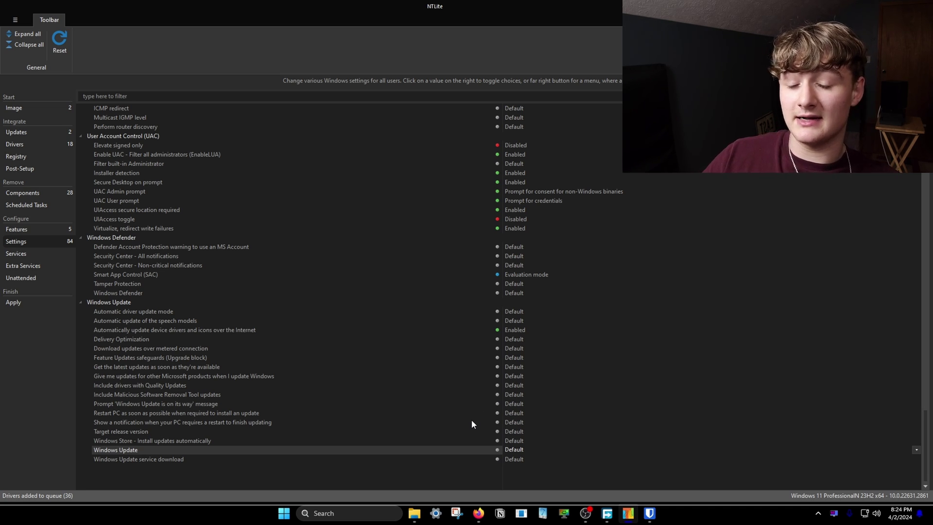
Disable the UniversalTelemetryClient/Operational and Program-Telemetry event channels in Settings
text(telem)
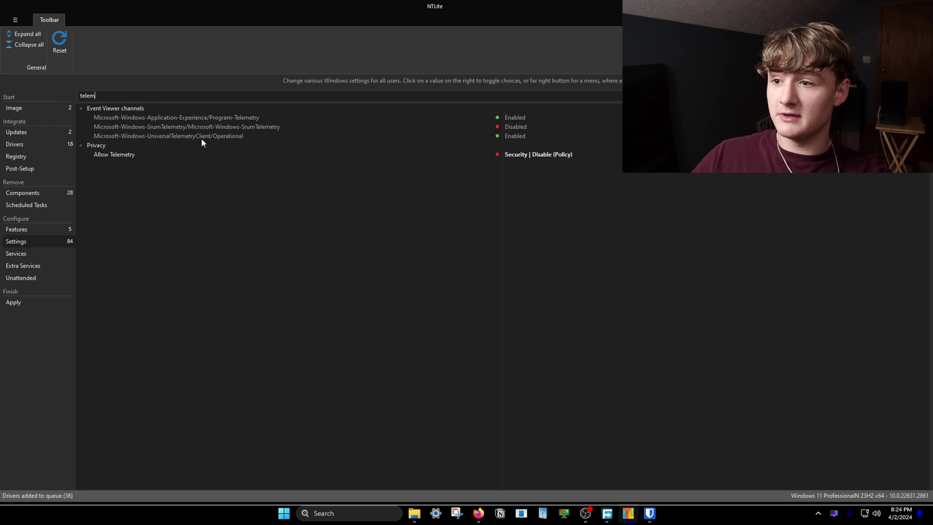
click(516, 136)
click(514, 119)
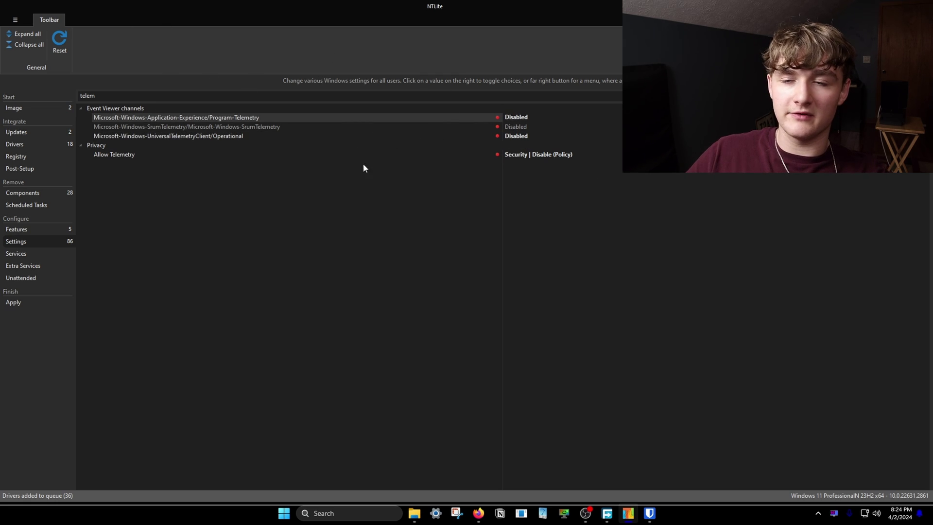
Disable the Telephony and Connected User Experiences and Telemetry services, then clear the 'tele' filter
click(16, 254)
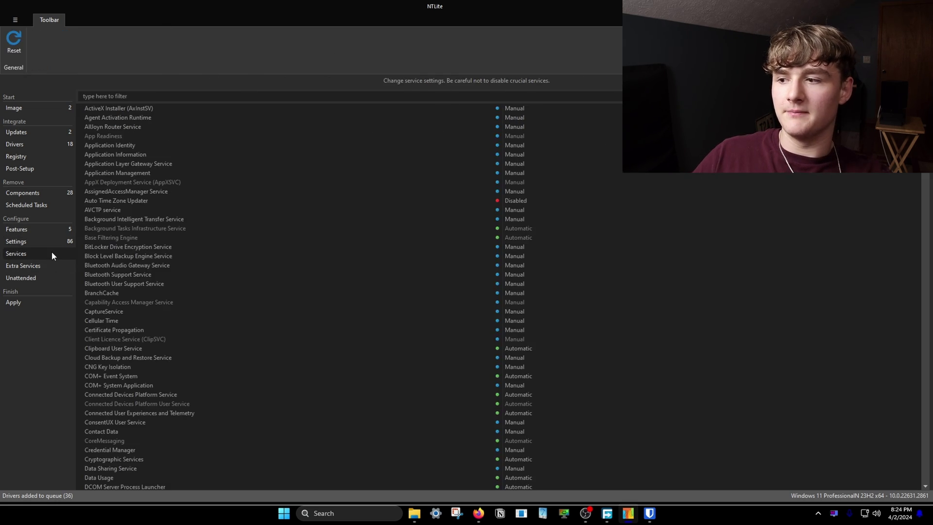
scroll(495, 228, down, 2)
click(394, 95)
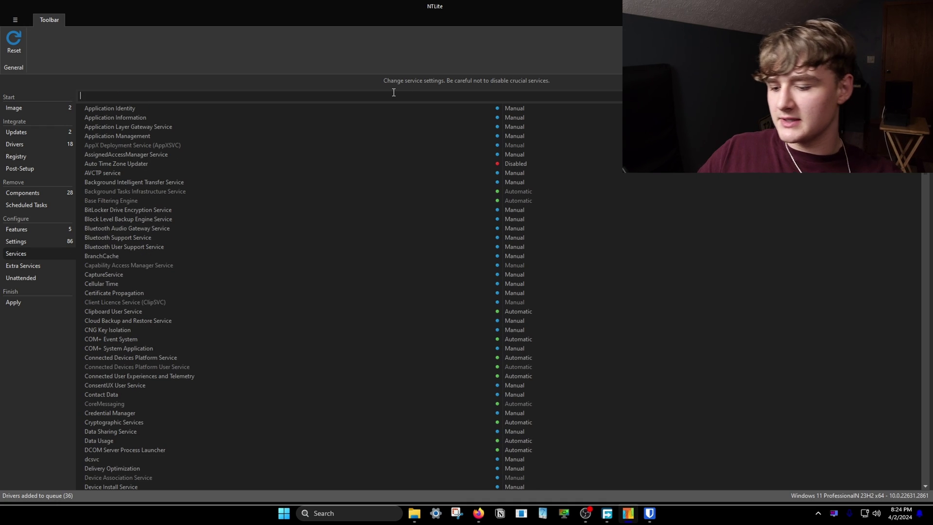
text(tele)
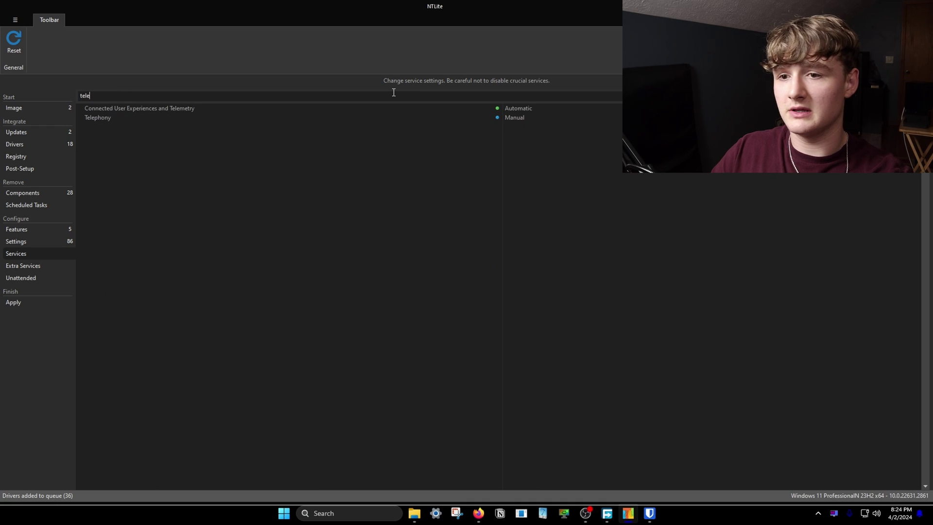
click(510, 117)
click(514, 109)
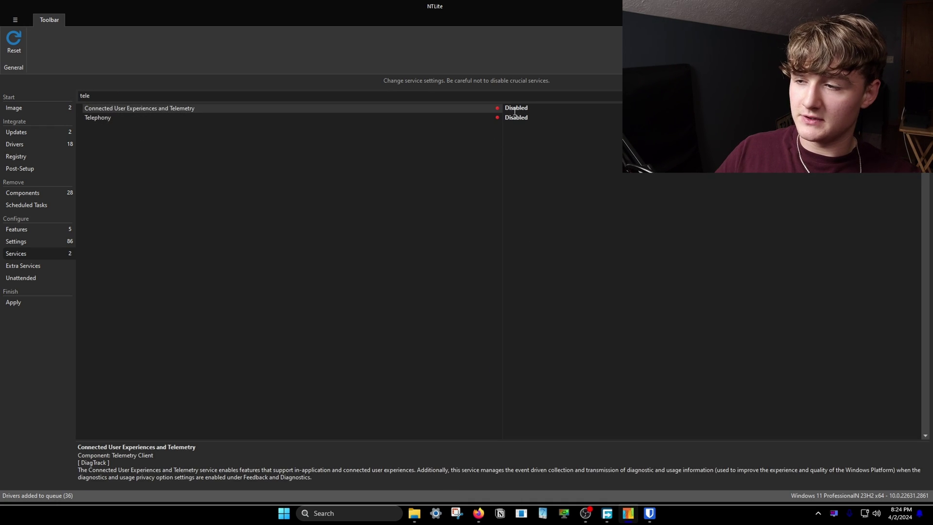
click(203, 97)
key(BackSpace)
key(BackSpace)
key(BackSpace)
key(BackSpace)
scroll(389, 295, down, 6)
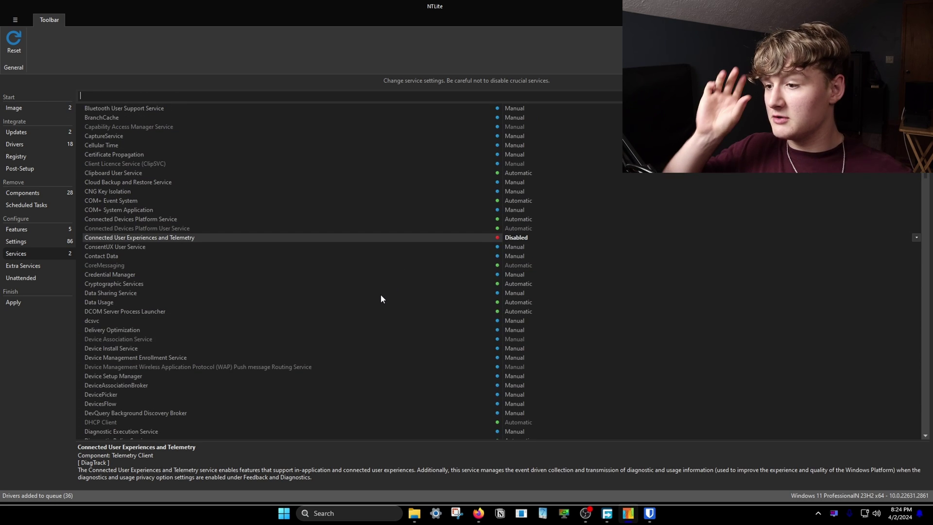
scroll(383, 292, down, 3)
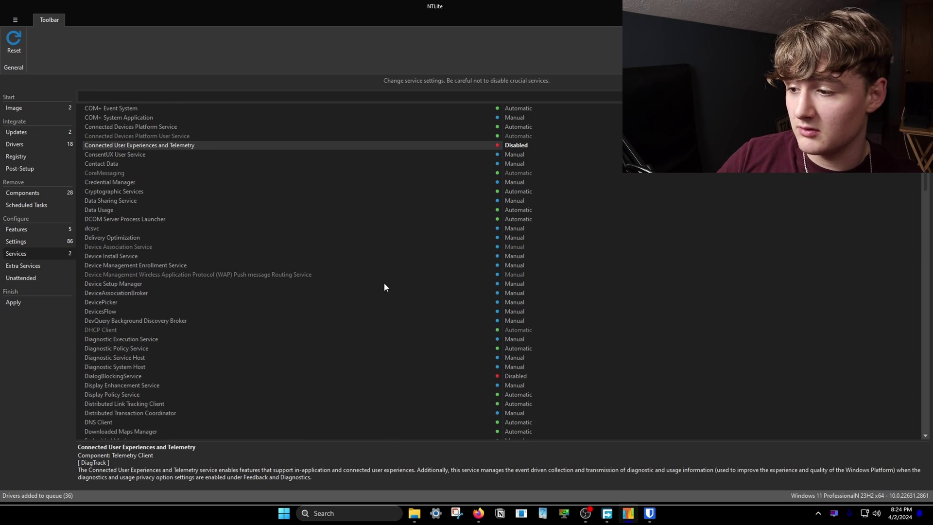
scroll(384, 287, down, 3)
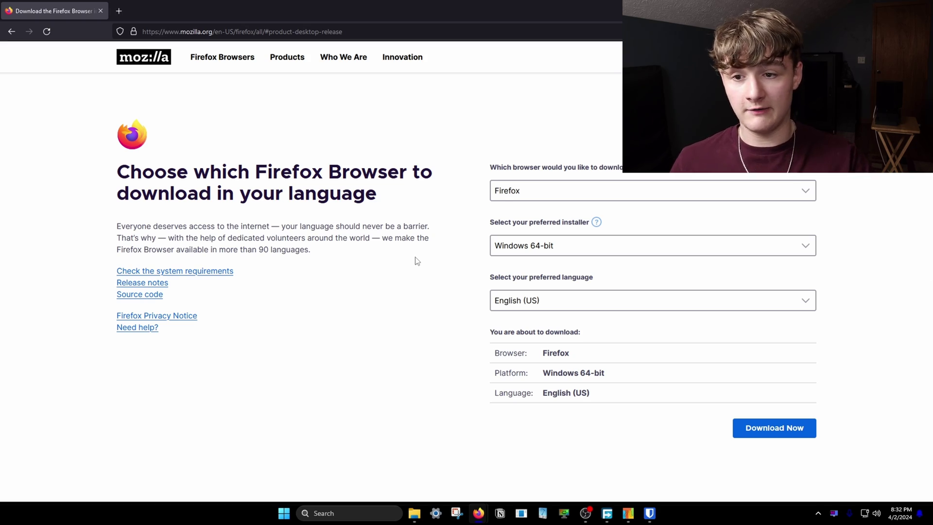
Choose the Windows 64-bit MSI installer and start the Firefox download
click(495, 245)
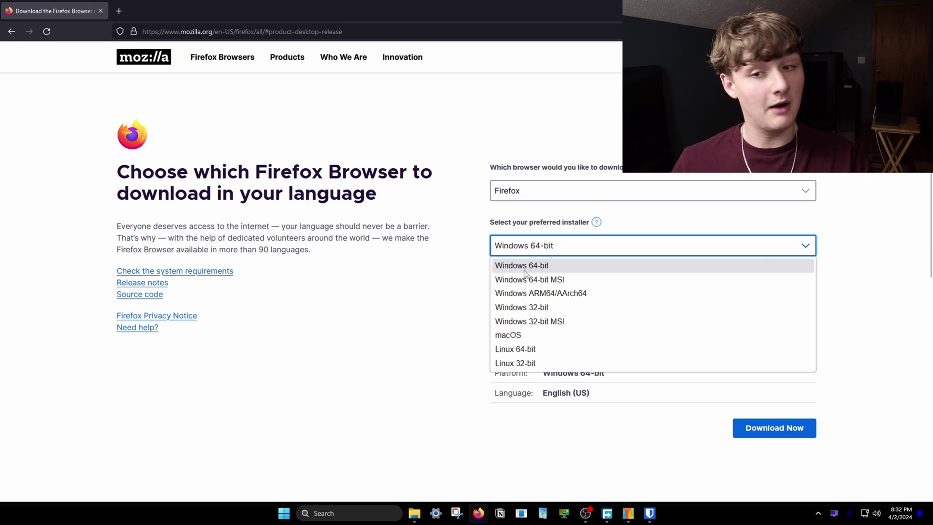
click(529, 279)
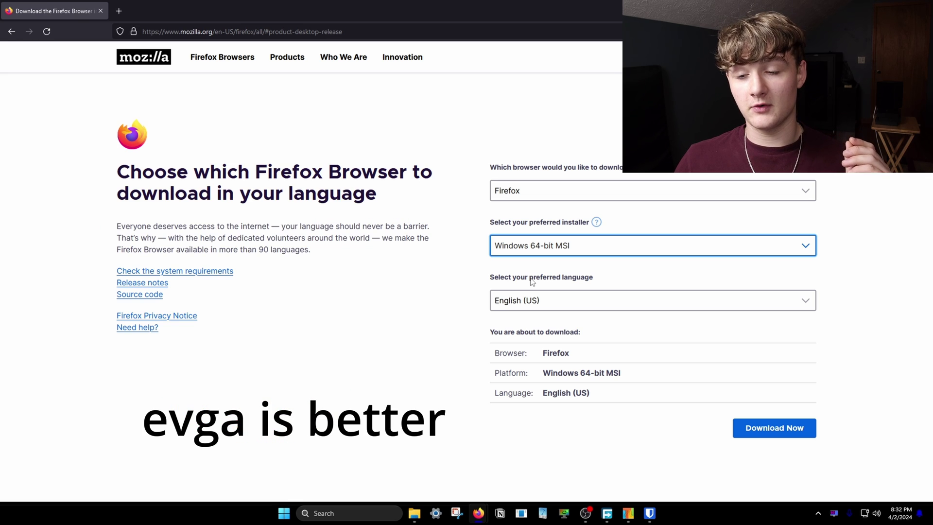
click(786, 435)
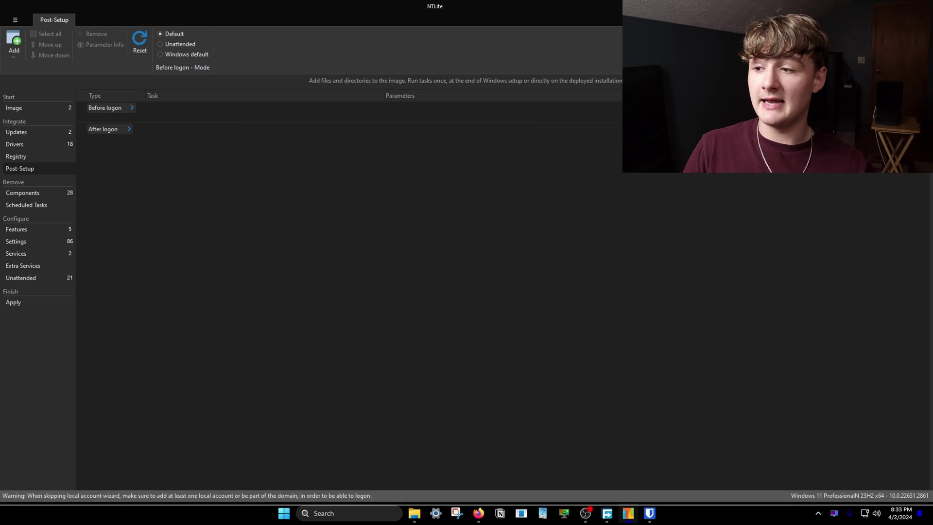
Add Firefox Setup 124.0.2.msi as a file to run before logon
click(121, 107)
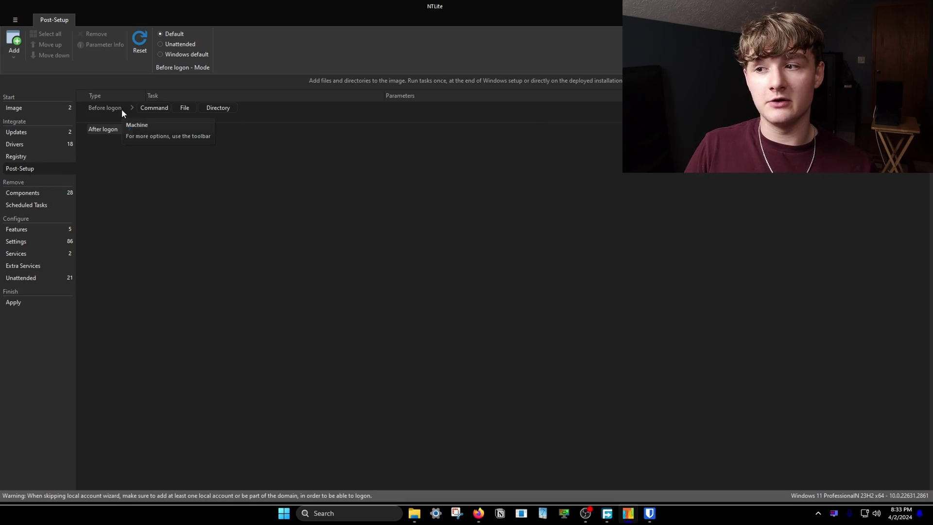
click(185, 109)
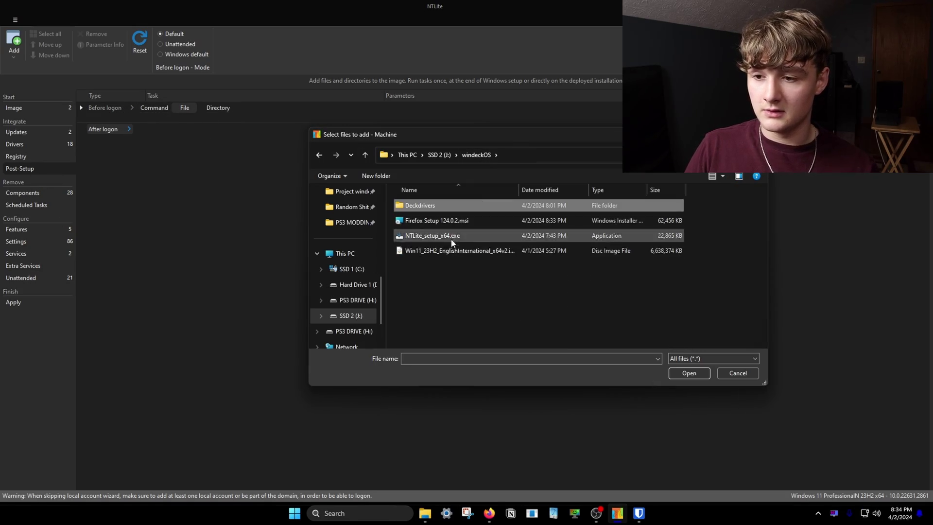
double_click(458, 223)
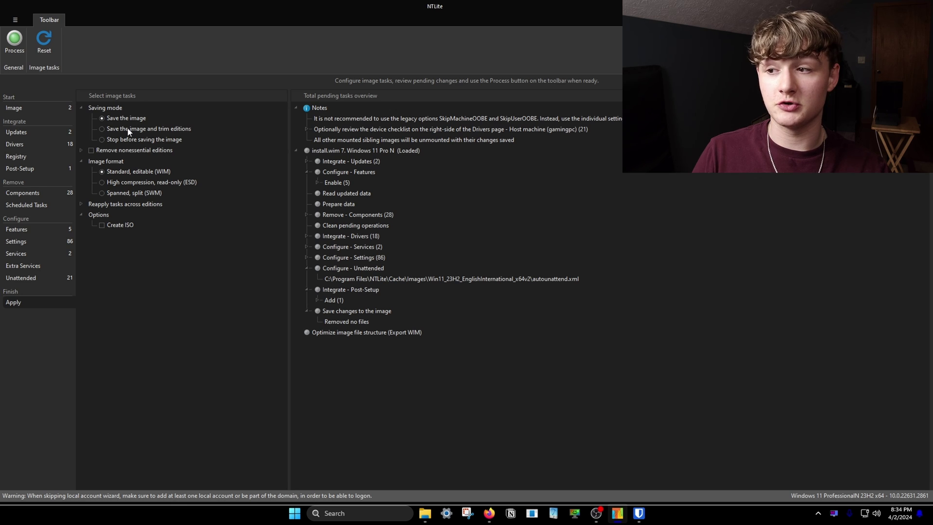
Save the image with editions trimmed and create a bootable ISO named windeckv2 with the default label
click(104, 130)
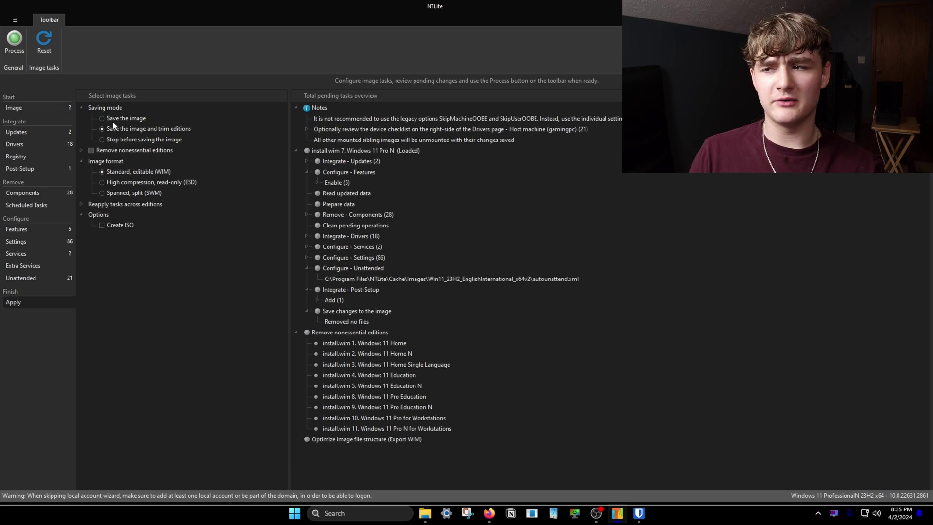
click(101, 225)
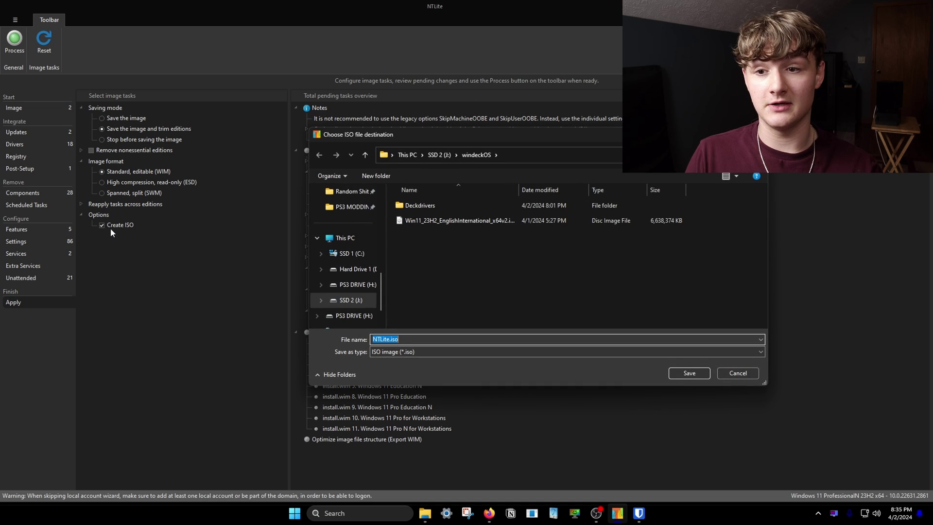
text(windeckv2)
key(Return)
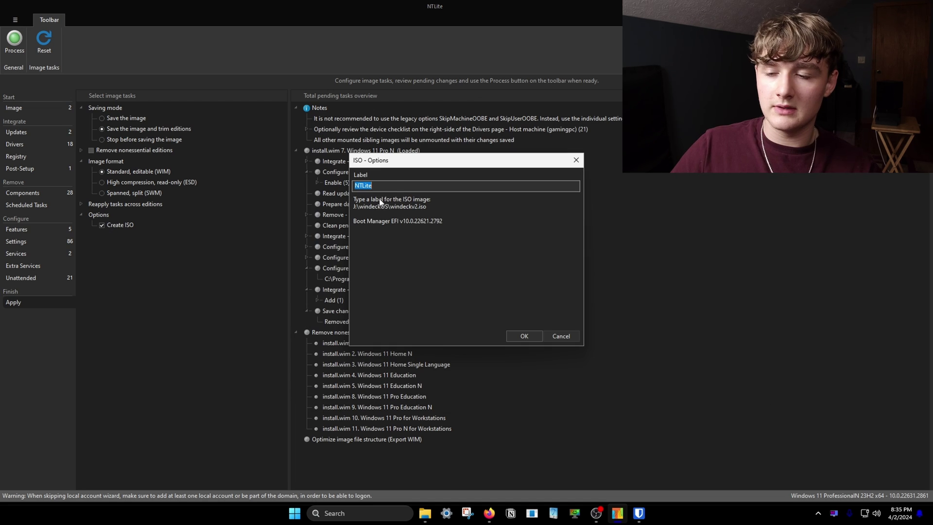
key(Return)
Start processing and answer the Windows Defender warning, suppressing it in future
click(14, 41)
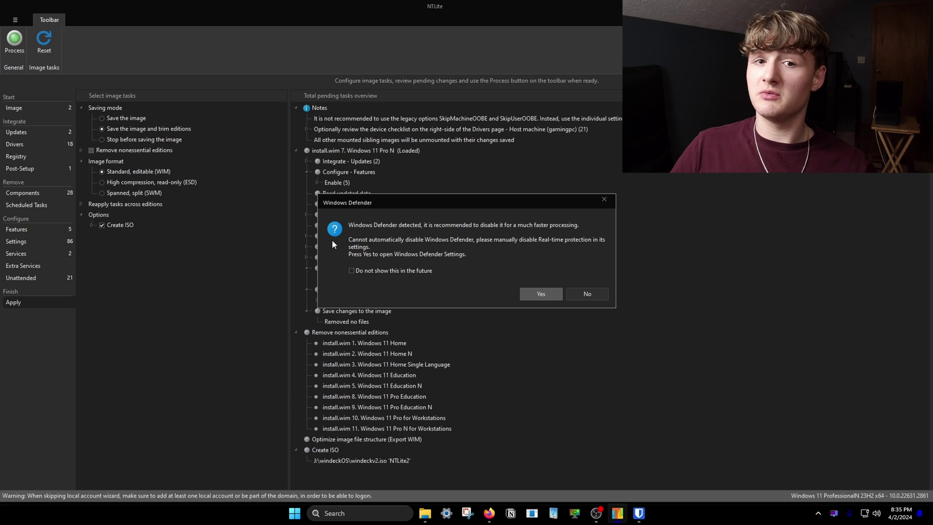
click(372, 271)
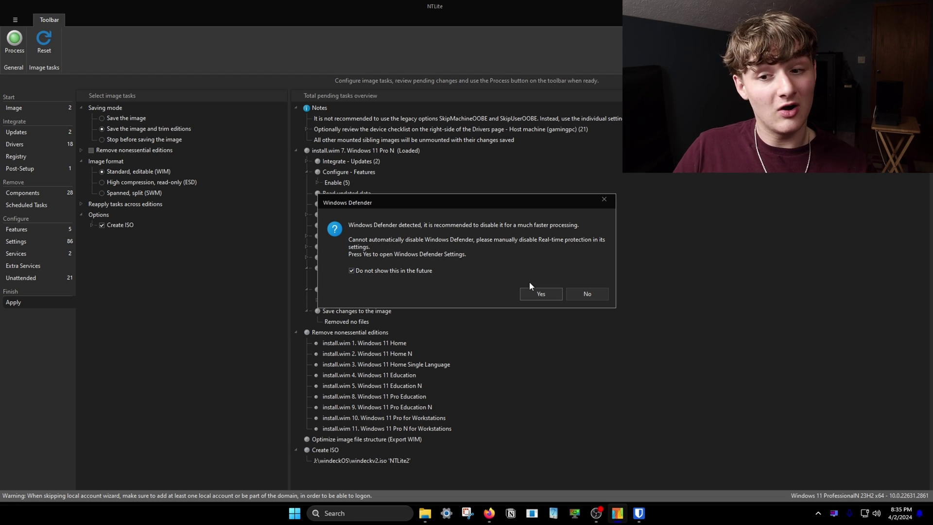
click(540, 293)
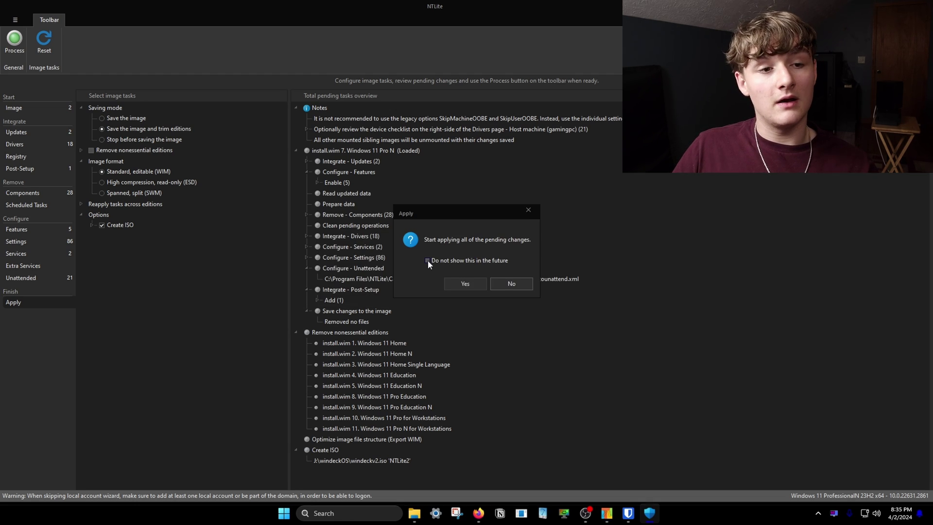
Confirm applying all pending changes and dismiss the Premium feature notice
click(460, 281)
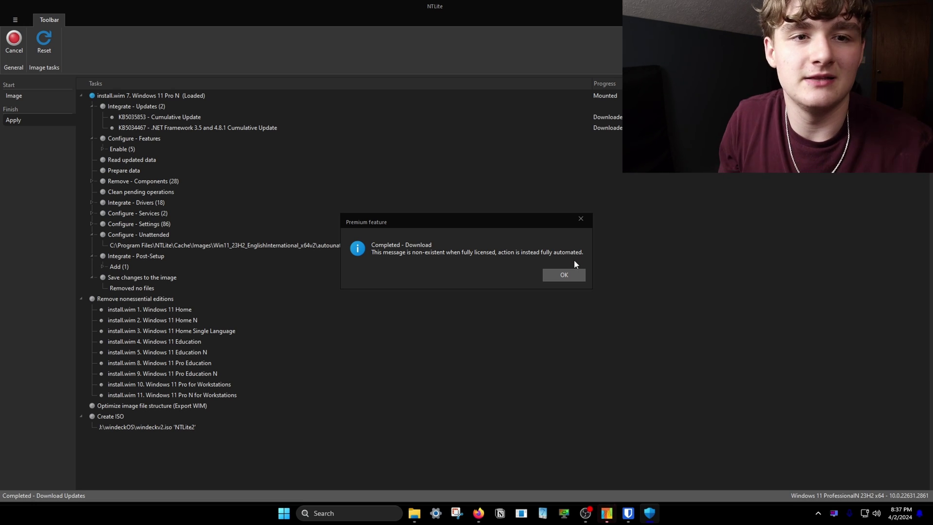
click(567, 271)
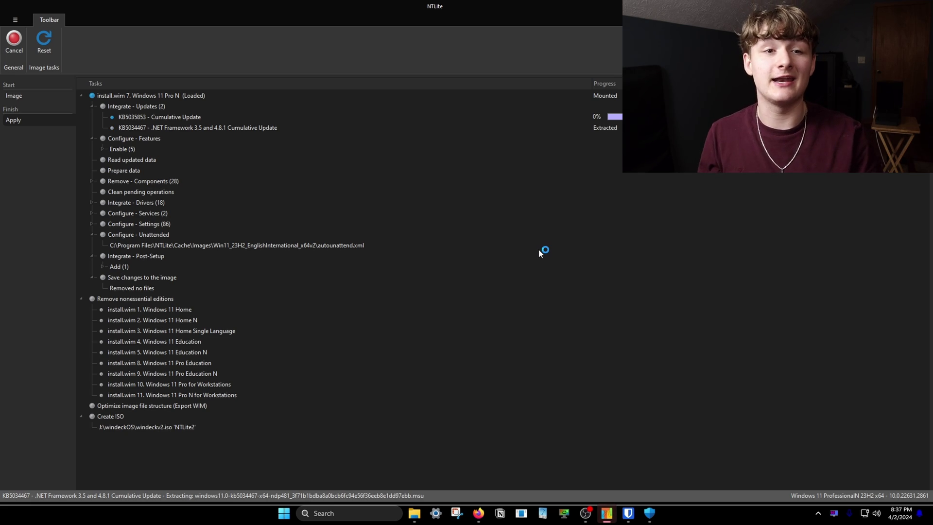